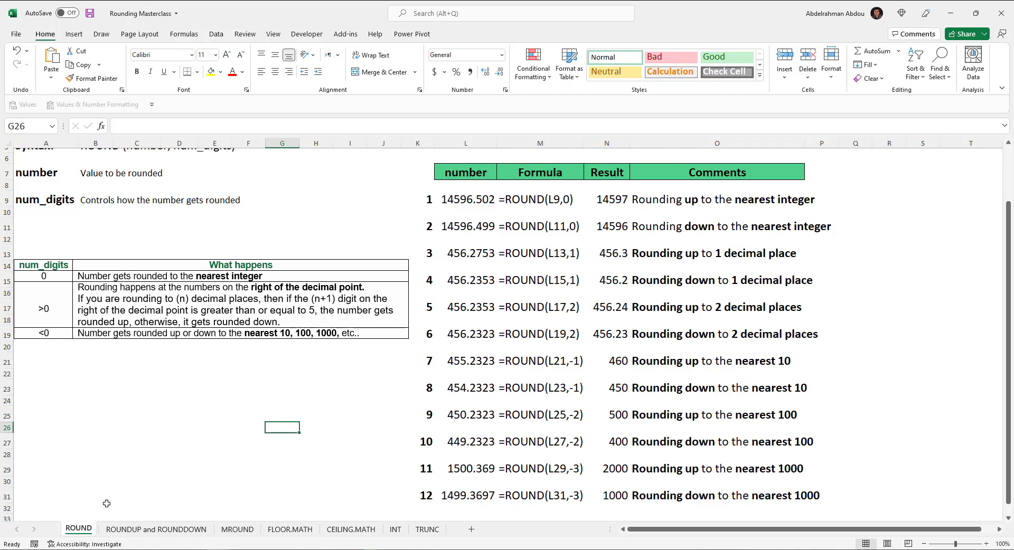
Look through the ROUNDUP and ROUNDDOWN, MROUND, FLOOR.MATH, CEILING.MATH, INT and TRUNC worksheets in order
left_click(136, 530)
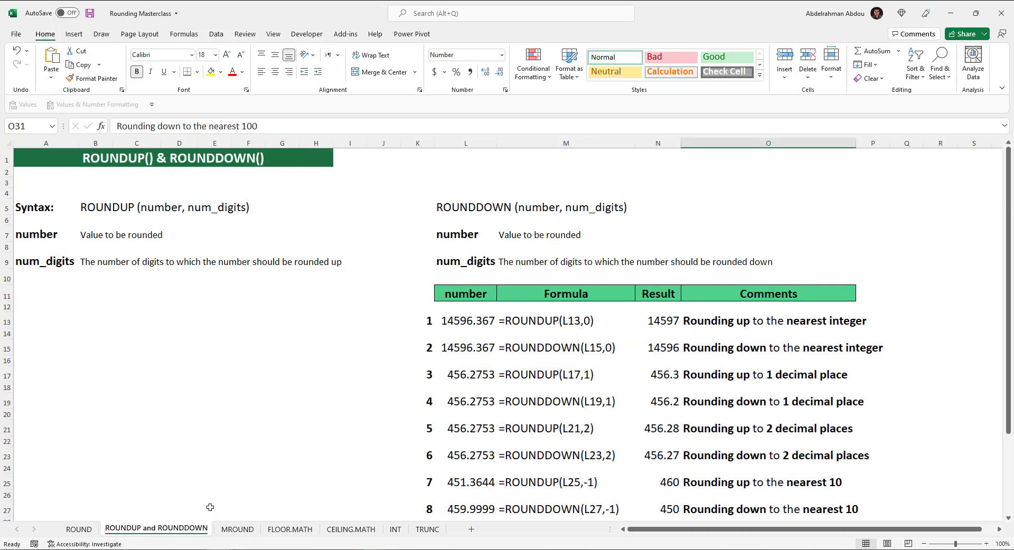
left_click(239, 530)
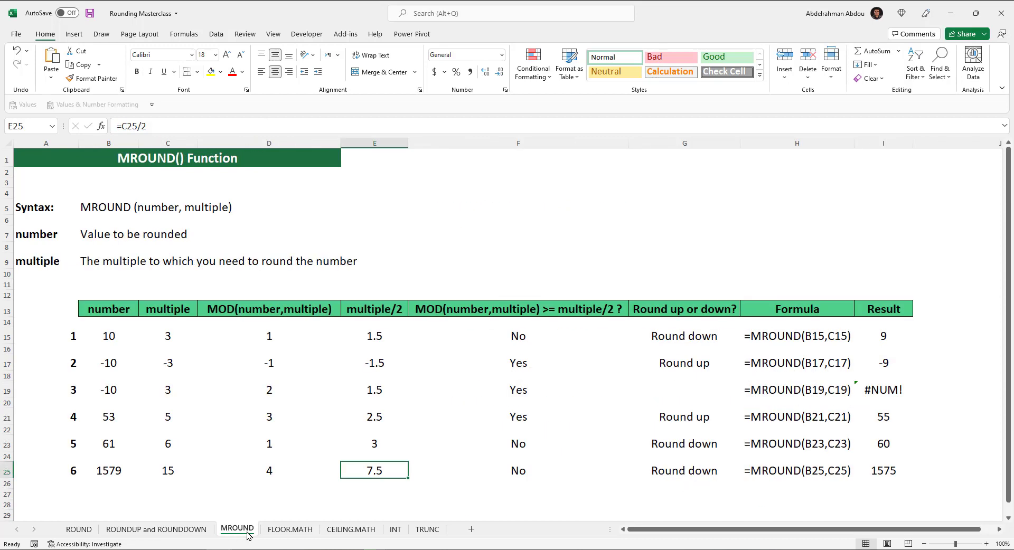
left_click(301, 530)
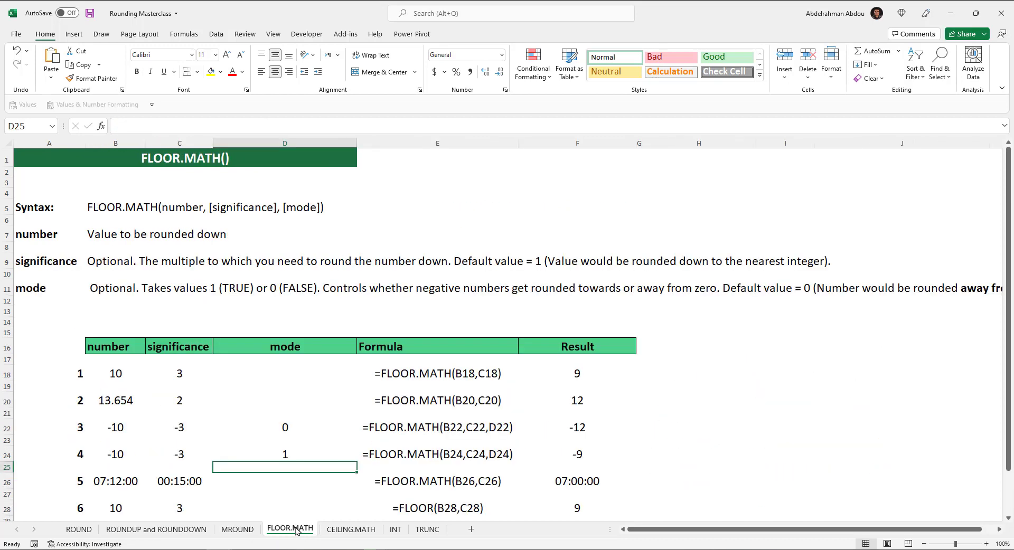
left_click(345, 529)
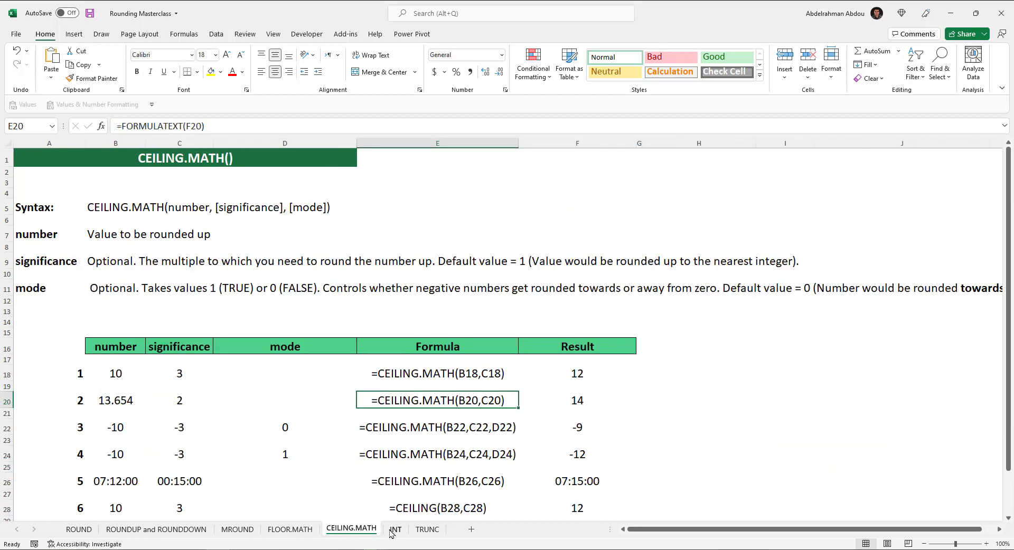
left_click(394, 531)
left_click(429, 530)
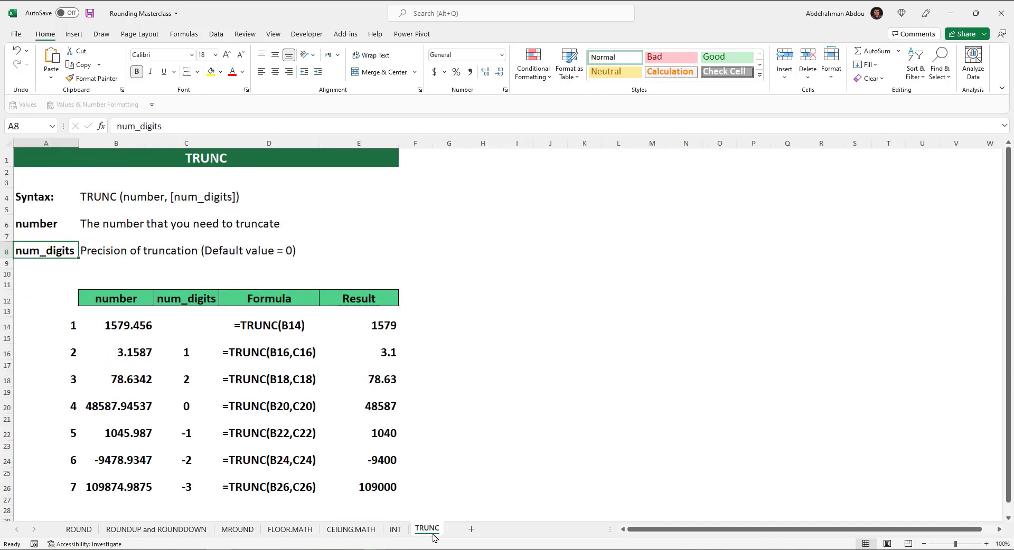
left_click(523, 336)
Switch to Adobe Acrobat Reader and skim the Excel Rounding functions guide from the cover to the TRUNC section, then return to its start
key("alt+Tab")
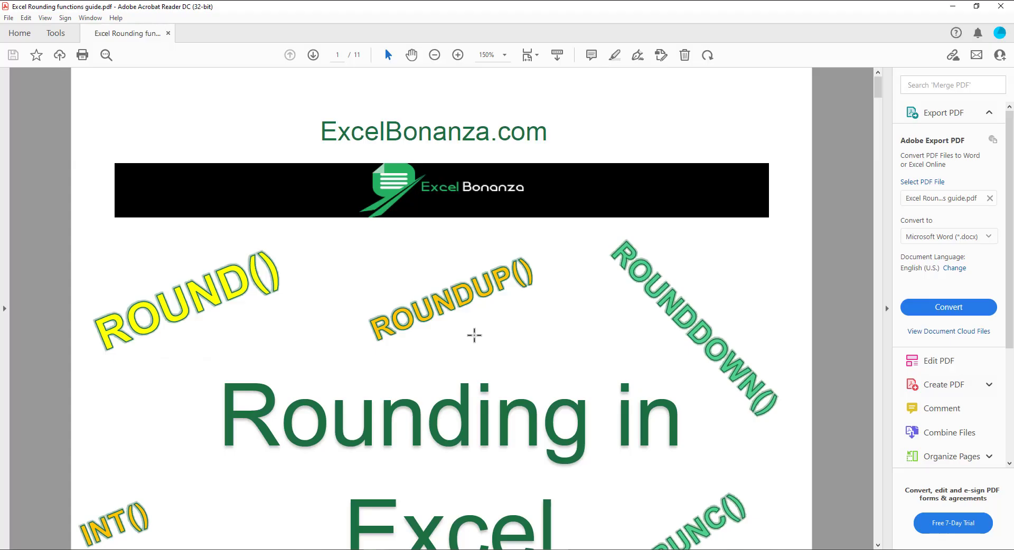
scroll(486, 306, "down", 3)
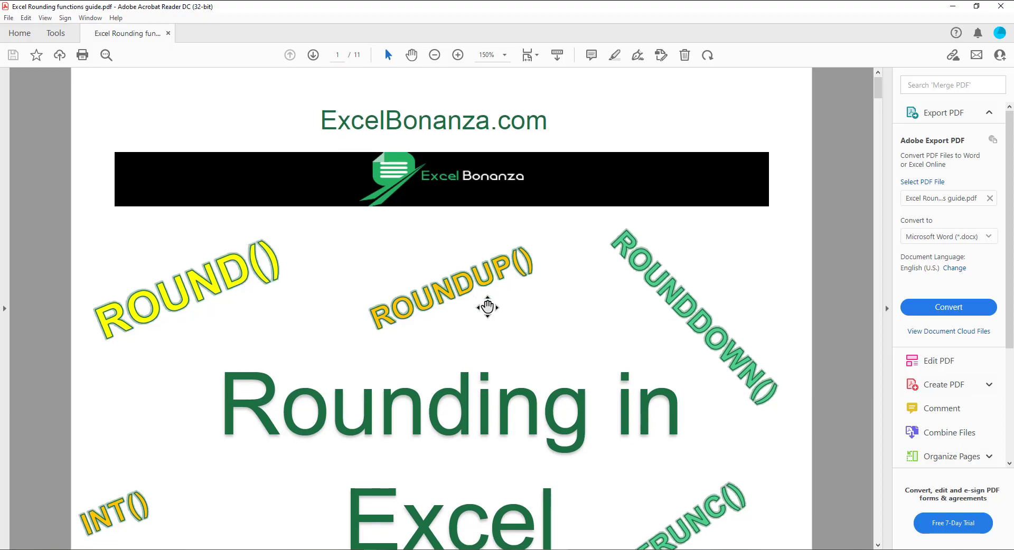
scroll(490, 315, "down", 20)
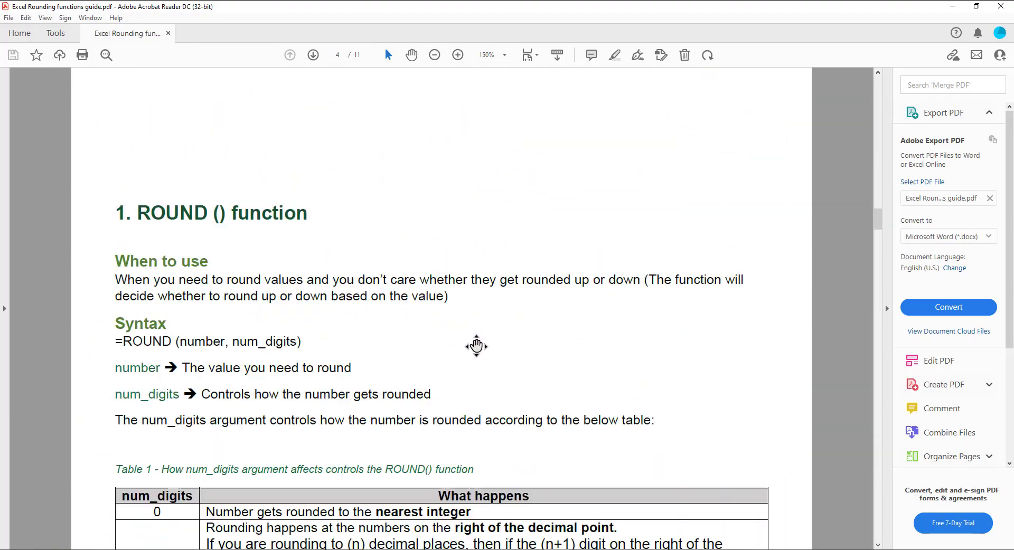
scroll(453, 307, "down", 20)
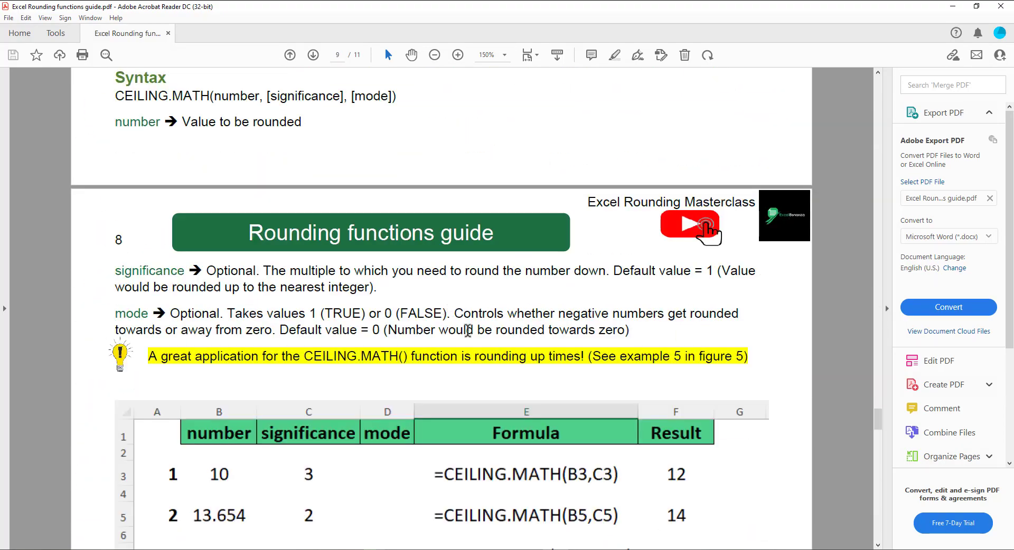
scroll(452, 367, "down", 10)
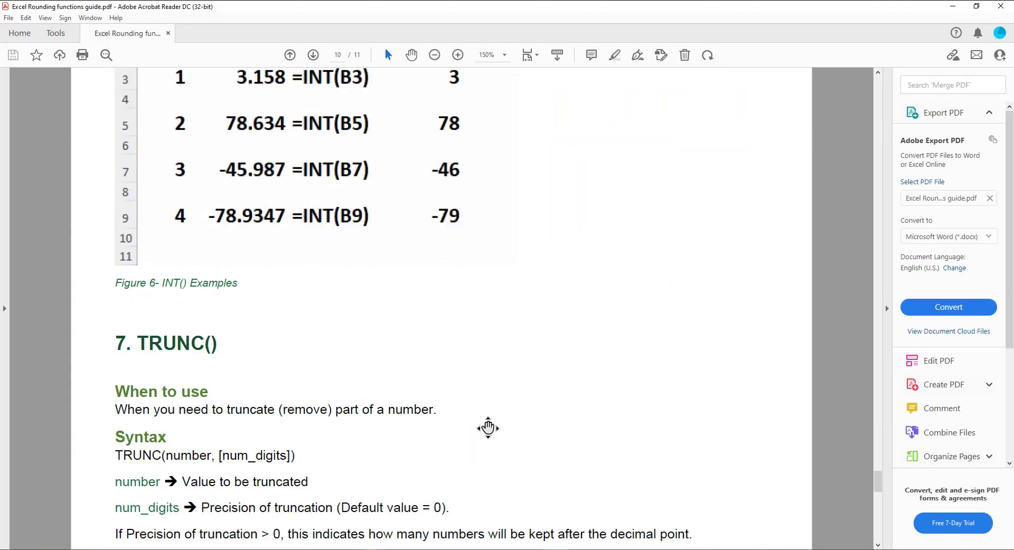
key("Home")
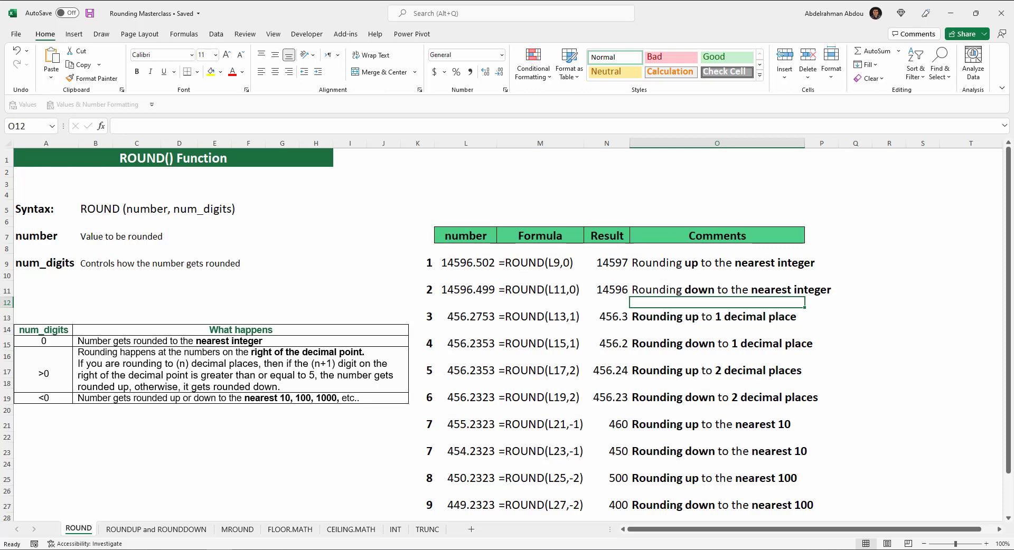
On the ROUND worksheet, review the descriptions of the number and num_digits arguments in B7 and B9
left_click(97, 238)
left_click(120, 316)
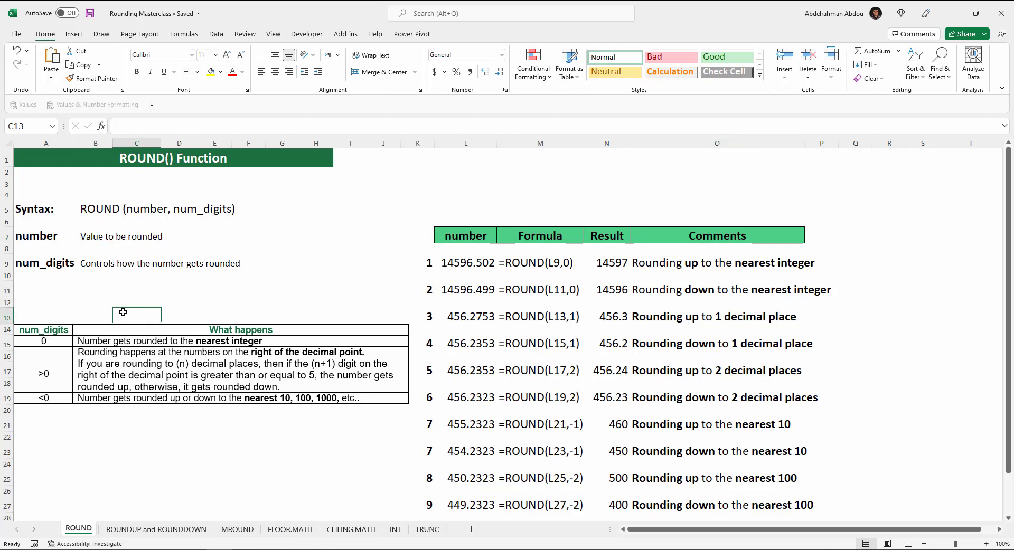
left_click(86, 238)
left_click(94, 267)
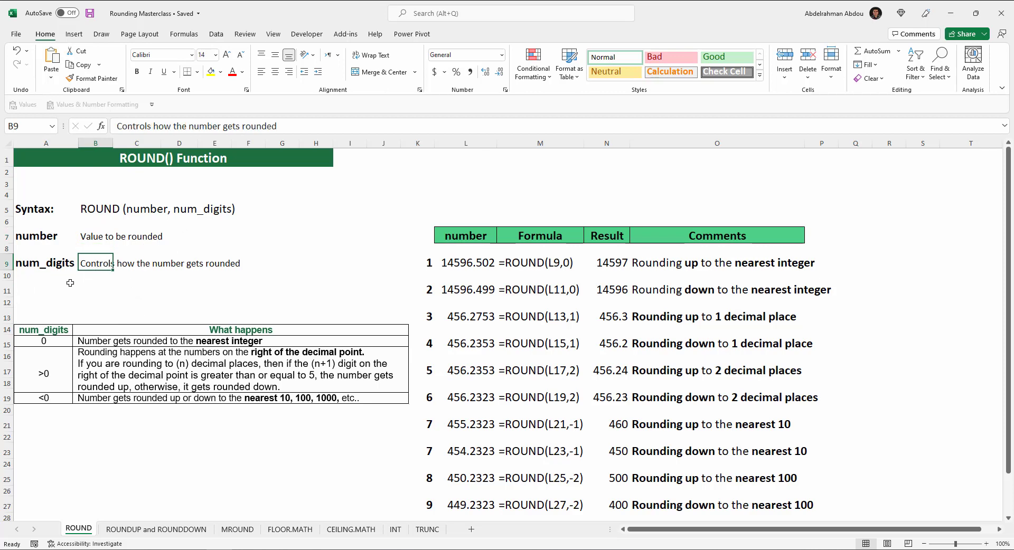
left_click(116, 291)
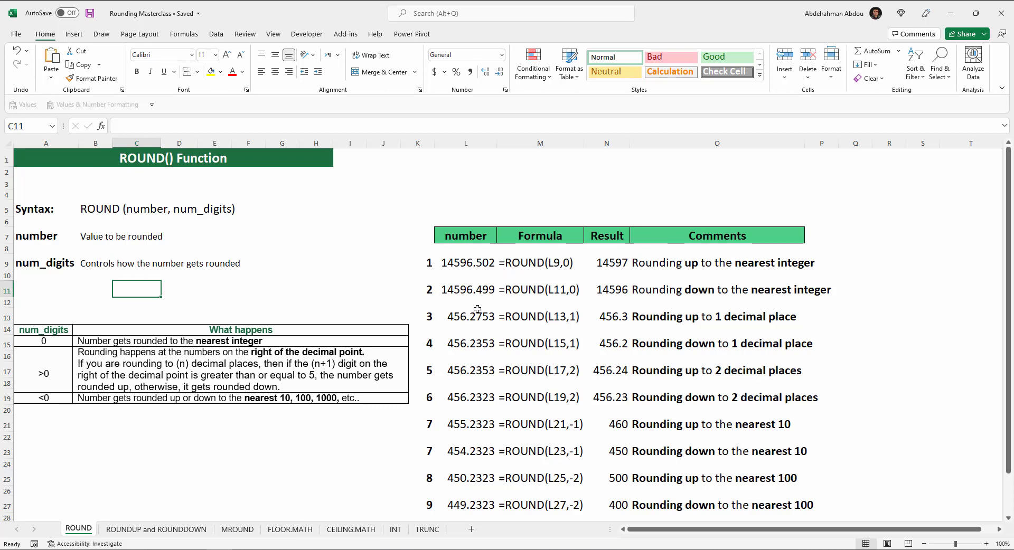
Examine the second and third ROUND examples in rows 11 and 13, comparing each source number with its rounded result
left_click(479, 289)
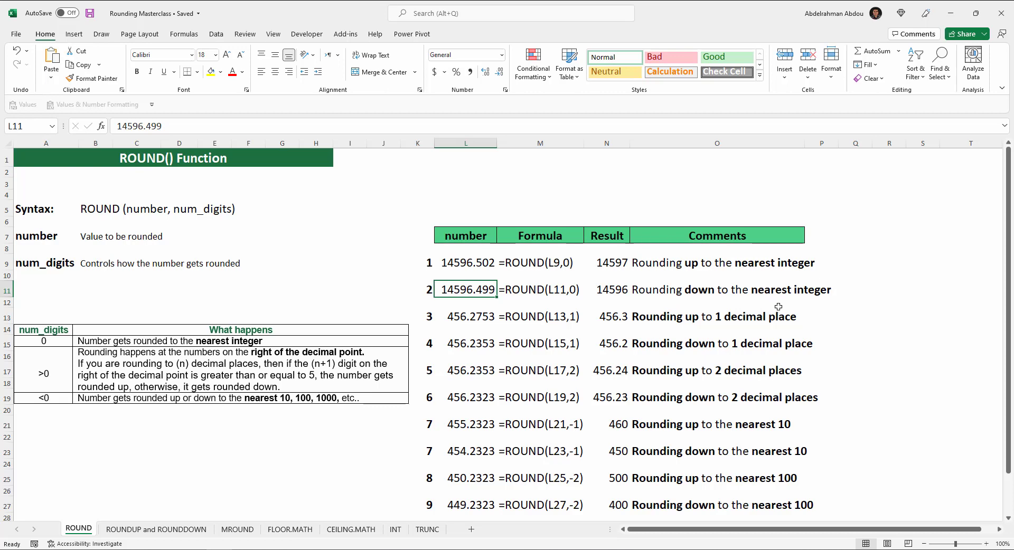
left_click(616, 292)
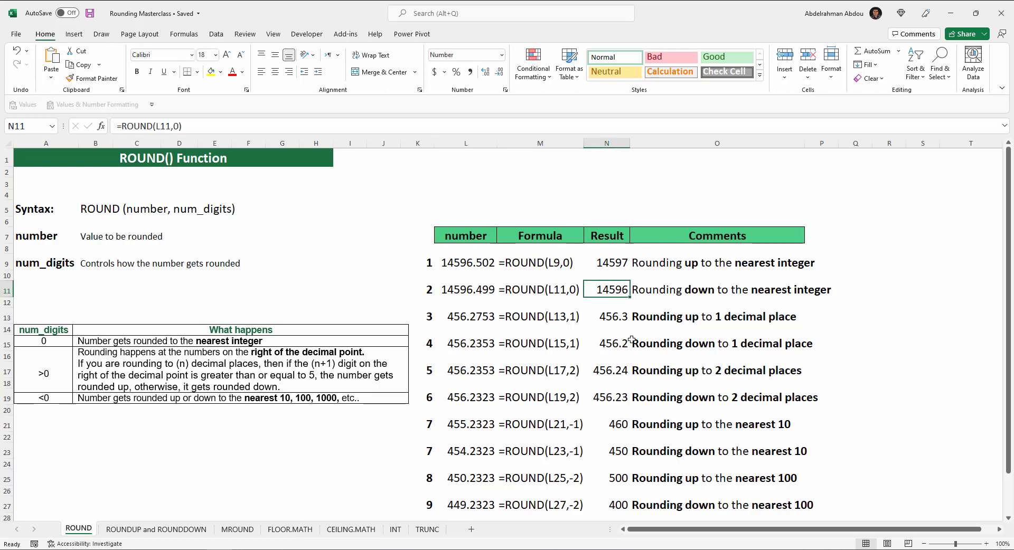
scroll(630, 339, "down", 1)
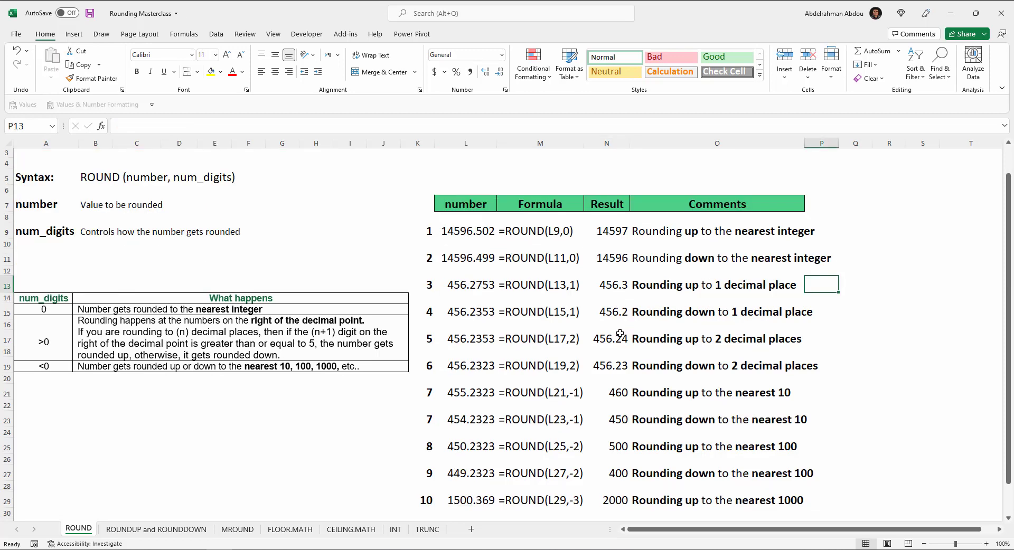
left_click(466, 285)
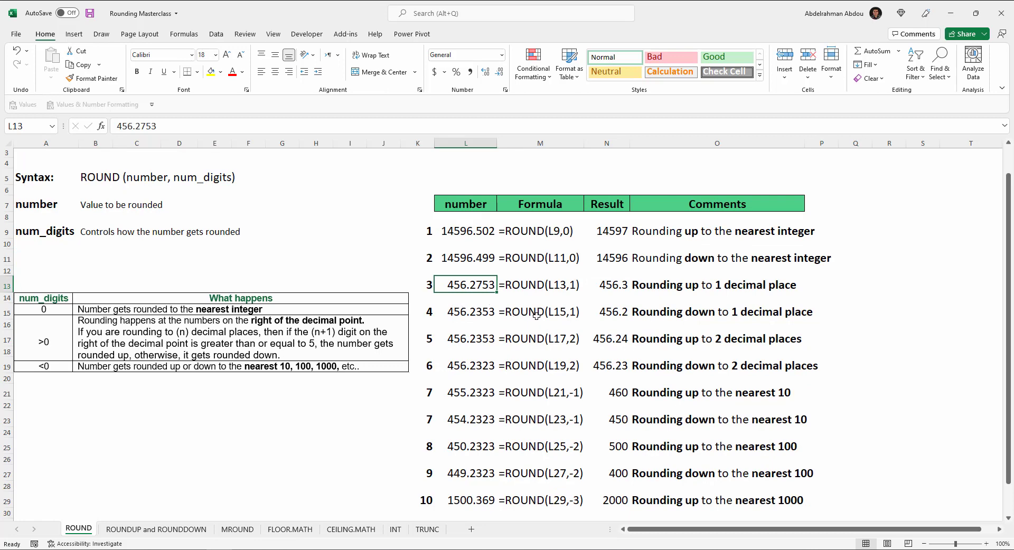
left_click(532, 290)
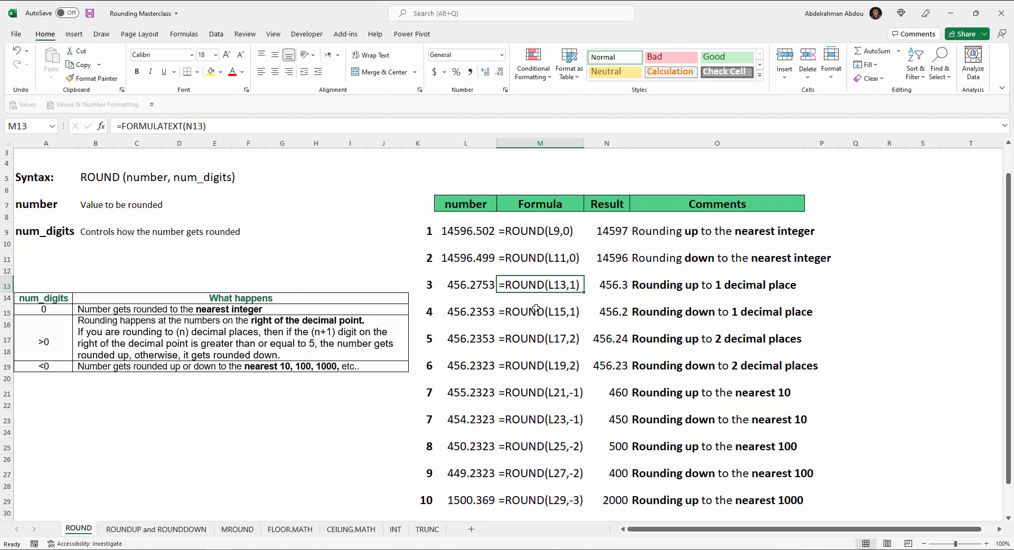
left_click(481, 291)
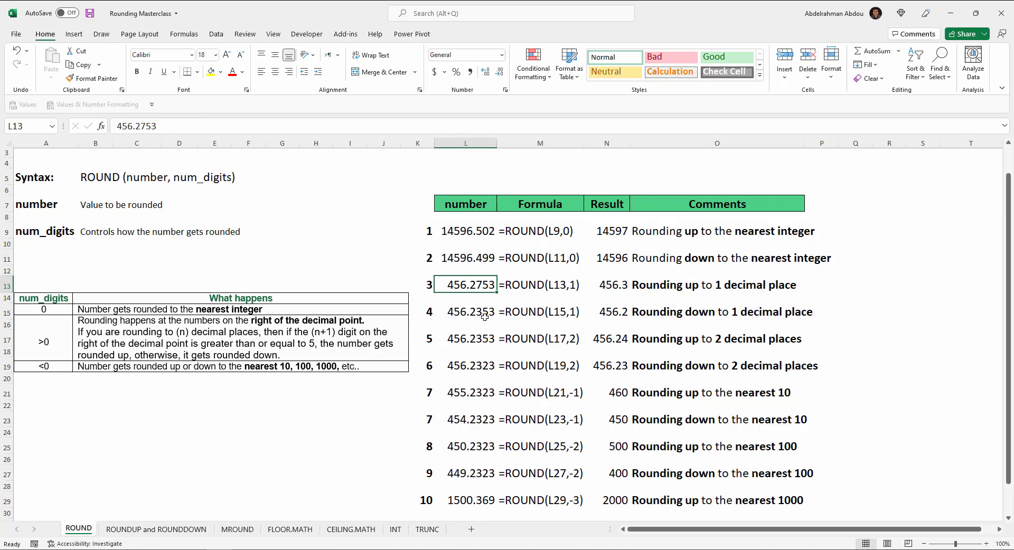
left_click(628, 290)
left_click(707, 285)
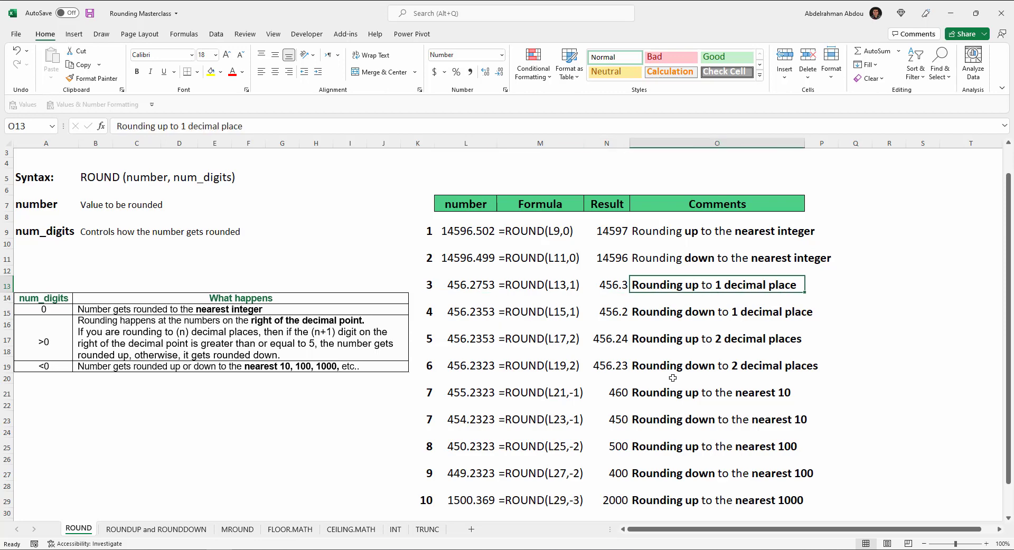
left_click(573, 287)
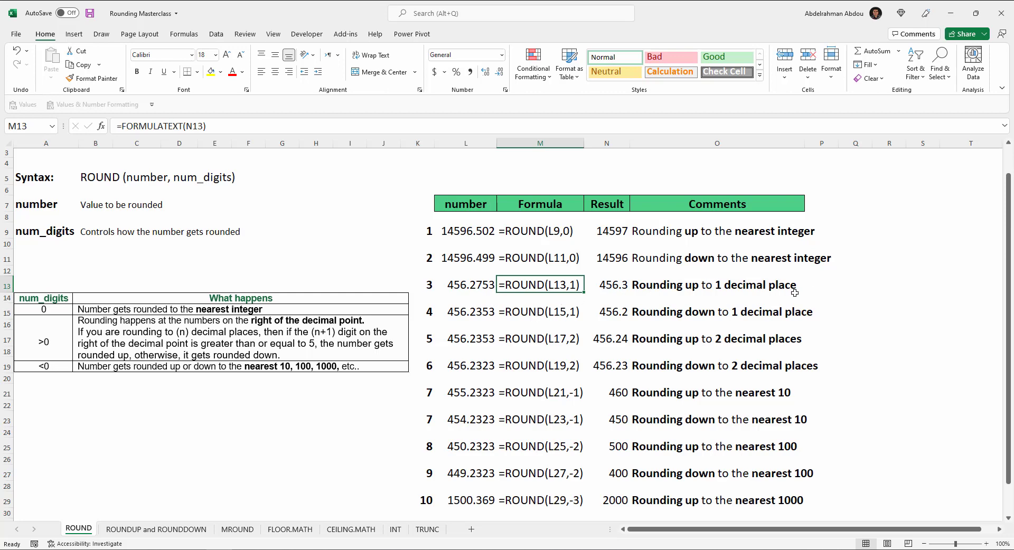
left_click(611, 286)
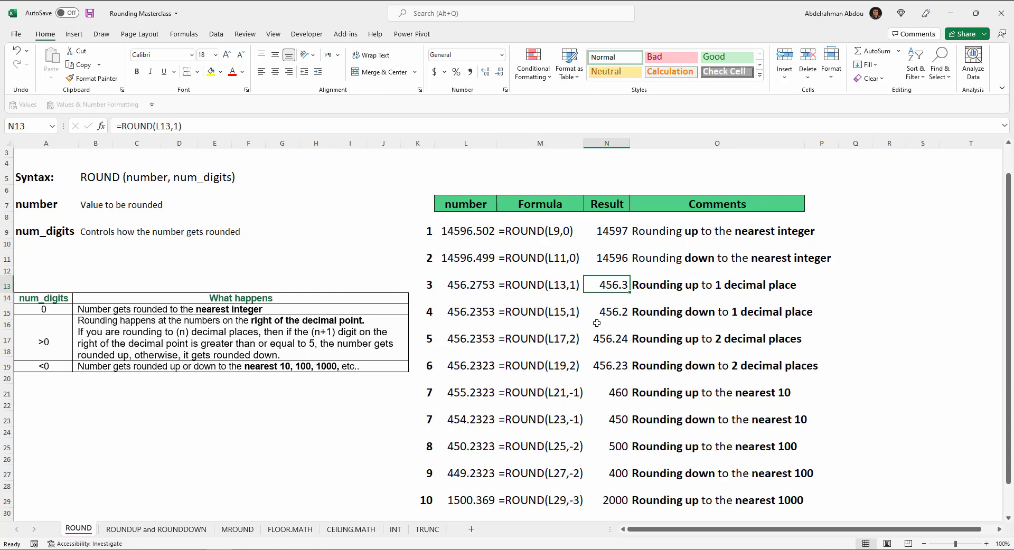
Examine the formula, source number and result of the fourth ROUND example in row 15
left_click(503, 316)
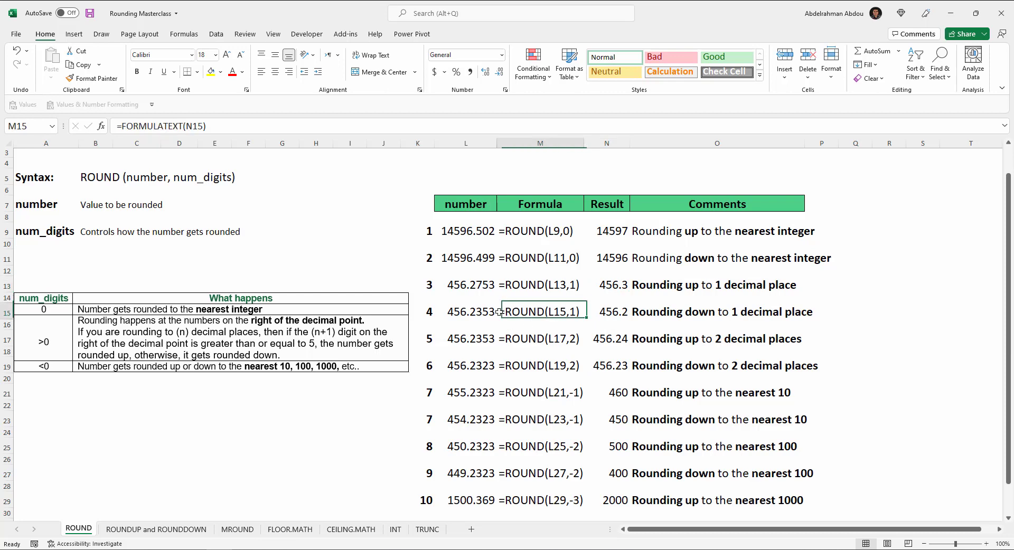
left_click(473, 319)
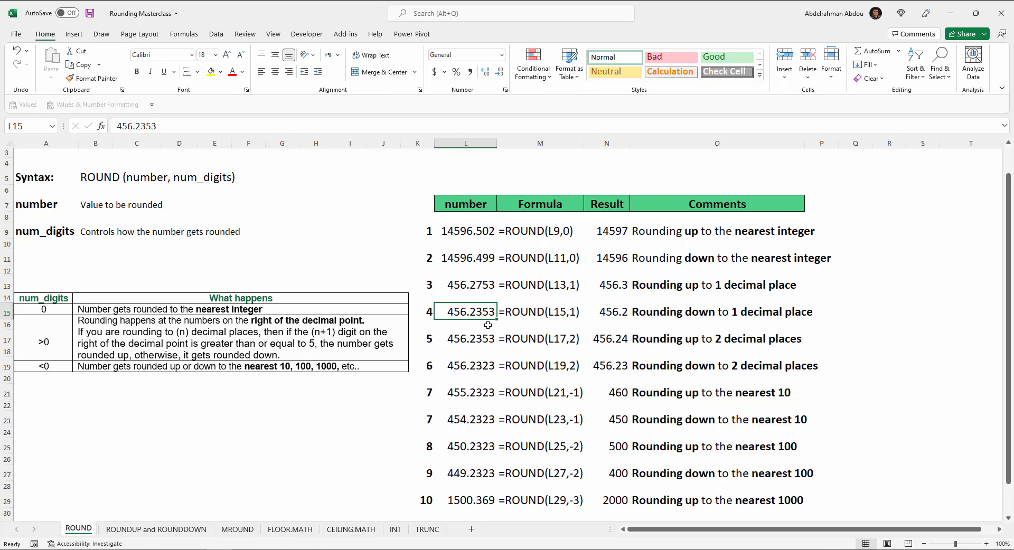
left_click(626, 317)
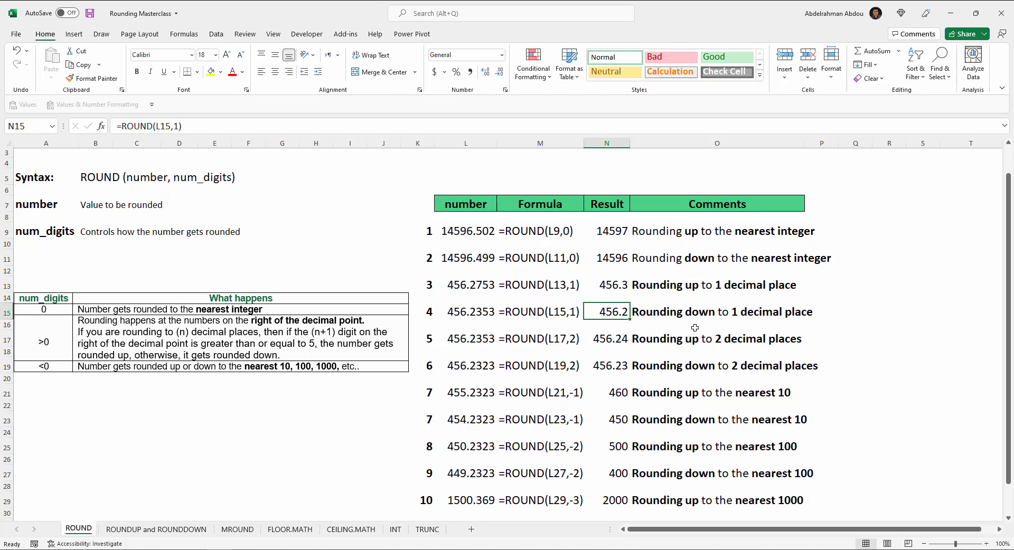
Compare the source number in L17 with the result in N17 for the example rounding up to 2 decimal places
scroll(695, 328, "down", 1)
left_click(470, 309)
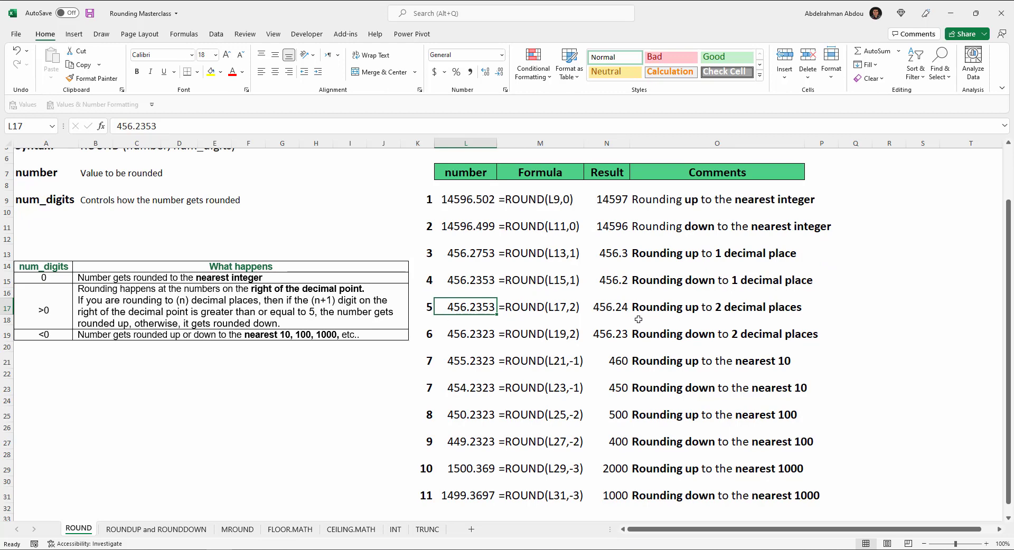
left_click(614, 309)
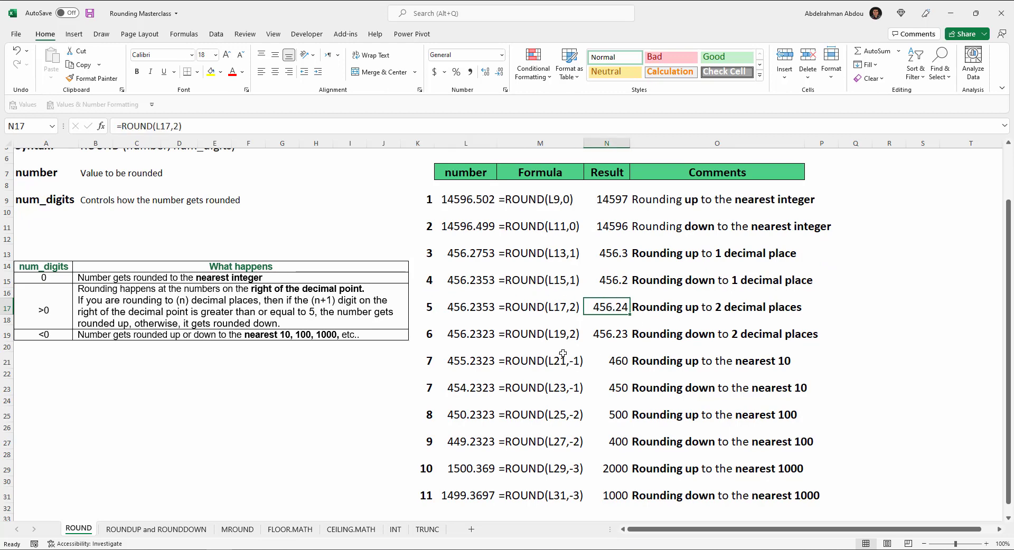
left_click(477, 310)
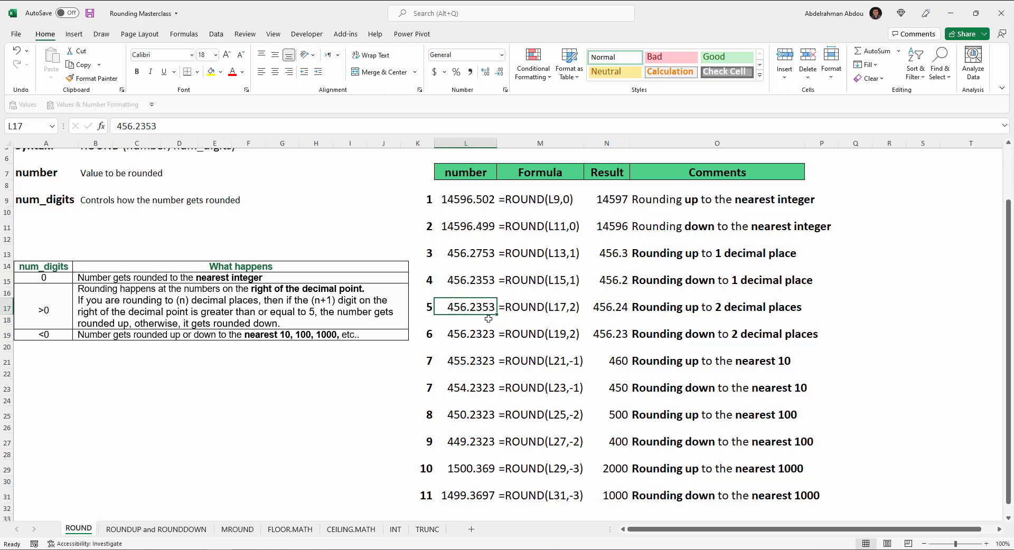
left_click(603, 308)
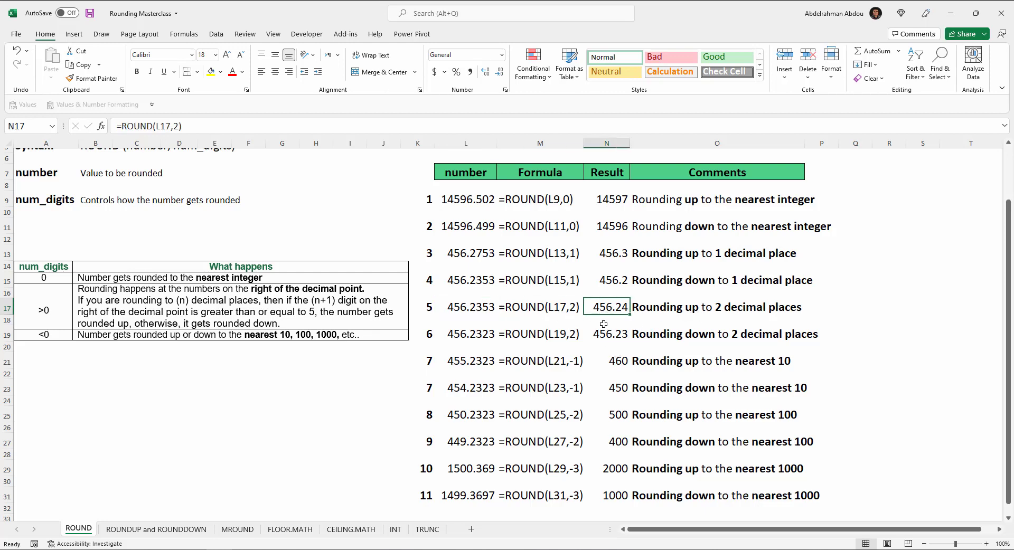
Examine the sixth example's result in N19 and the seventh example's formula and result in row 21
left_click(629, 337)
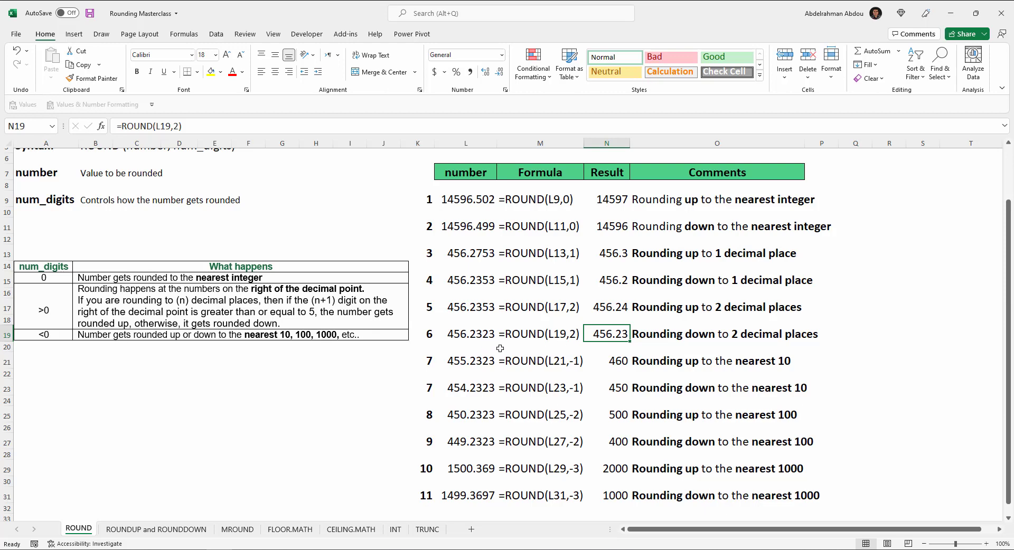
left_click(582, 360)
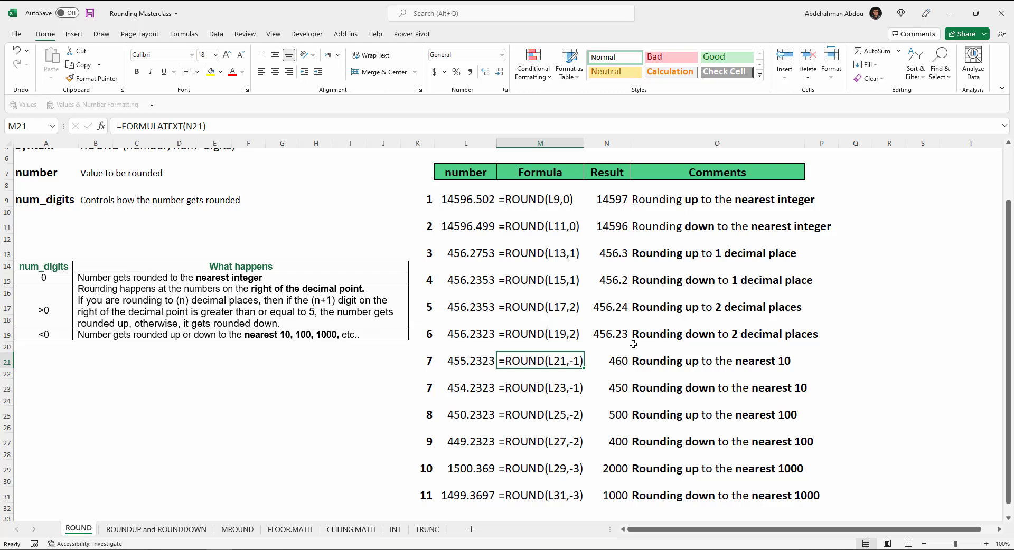
left_click(616, 336)
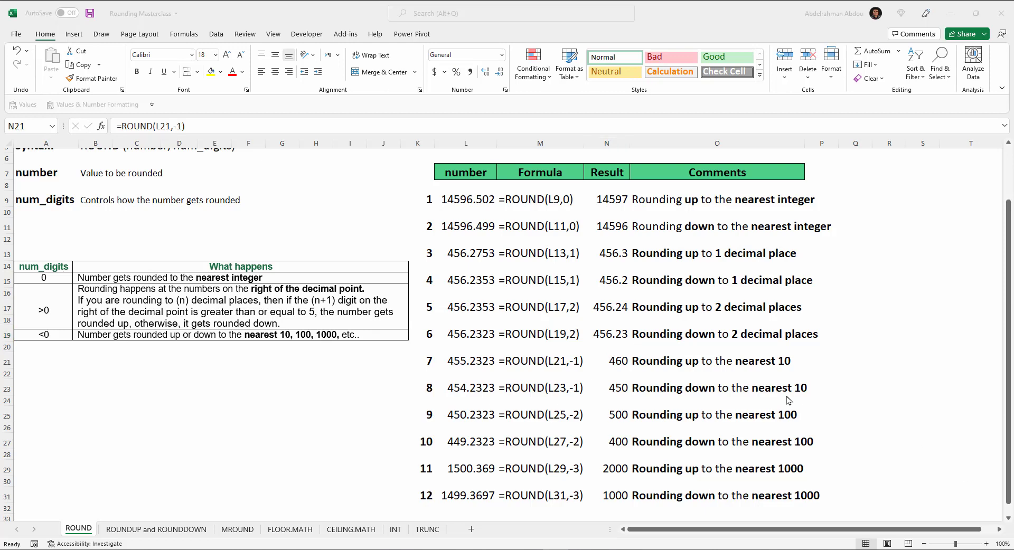
left_click(586, 359)
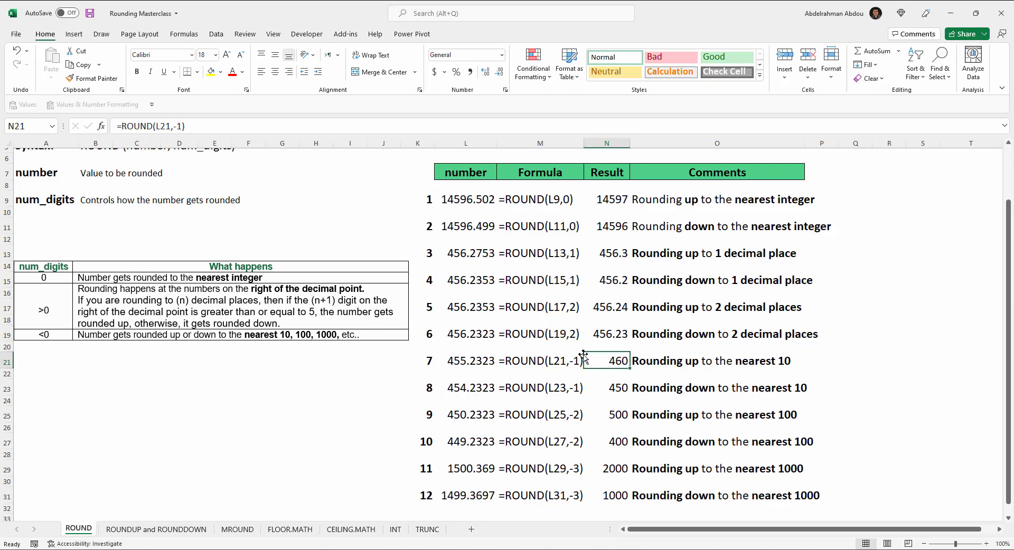
key("shift+Left")
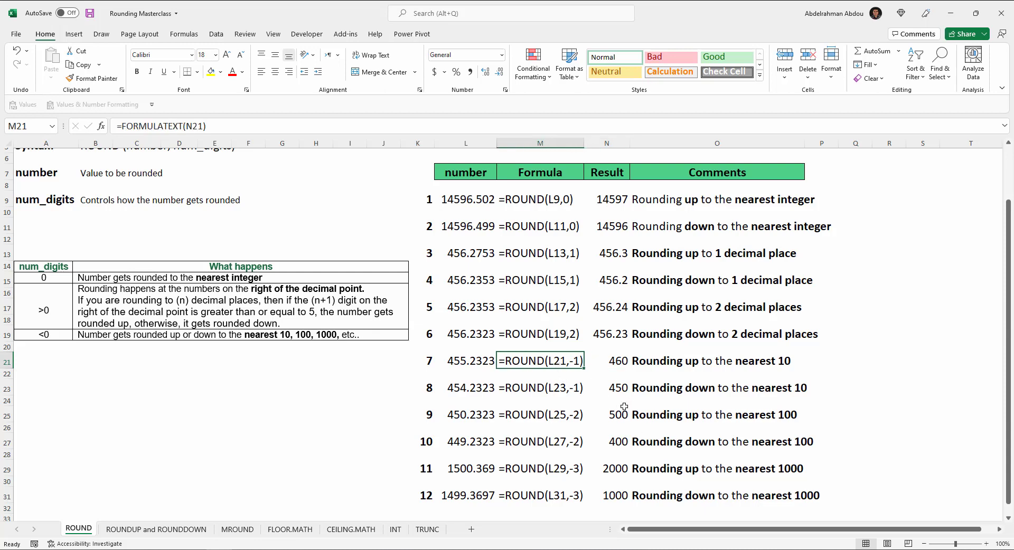
Examine the seventh ROUND example's formula and source number in row 21, comparing it with the eighth example's source number in L23
key("shift+Right")
left_click(528, 365)
left_click(470, 365)
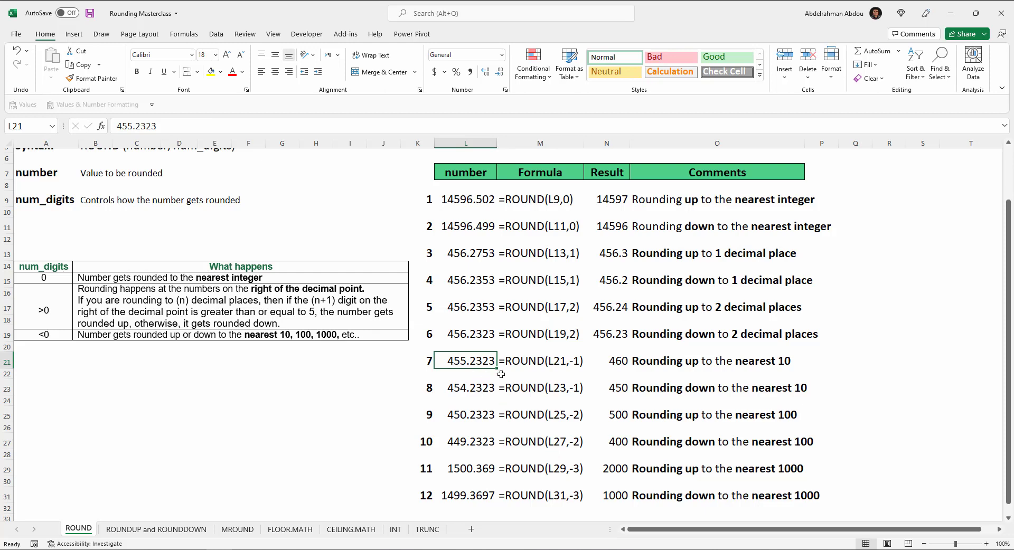
left_click(576, 360)
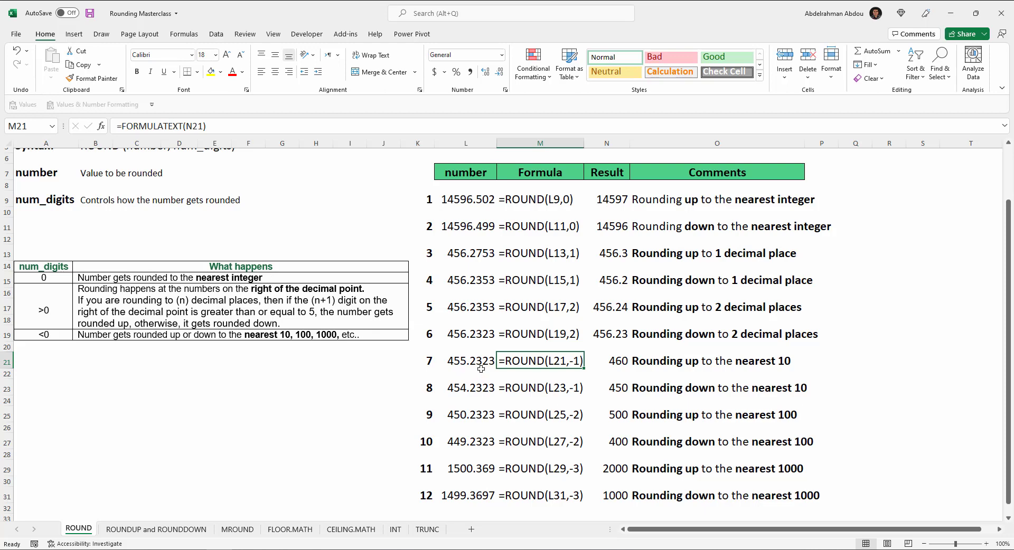
left_click(454, 363)
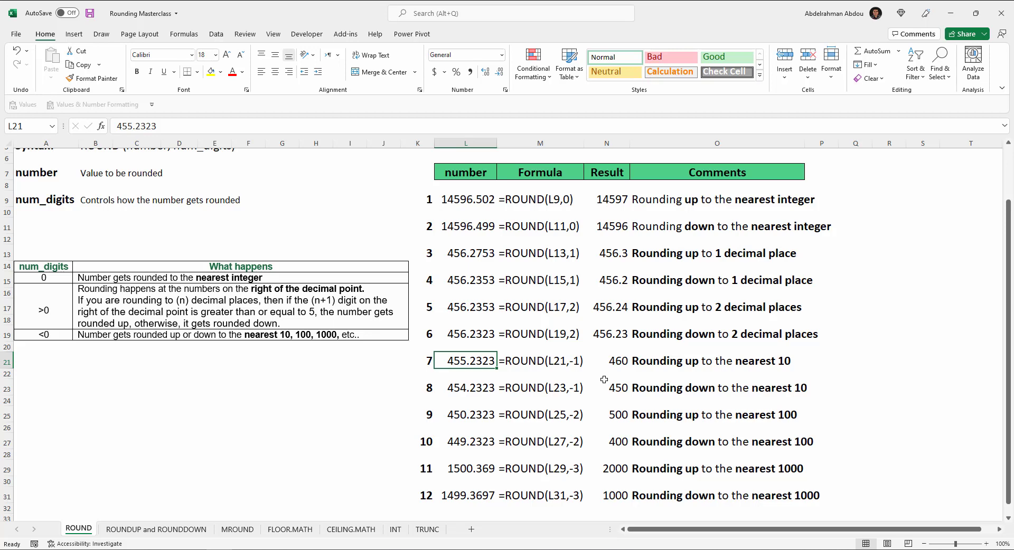
left_click(467, 382)
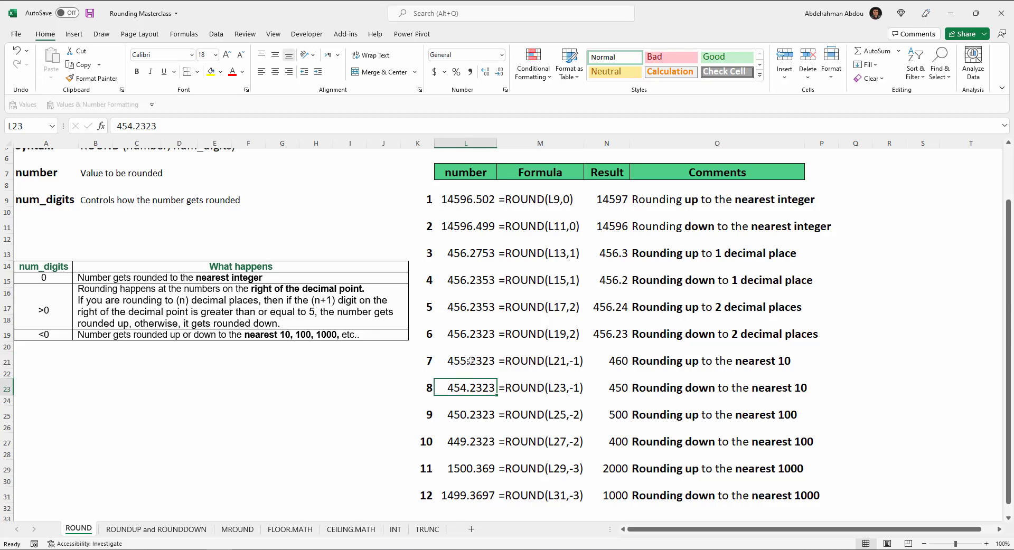
left_click(485, 344)
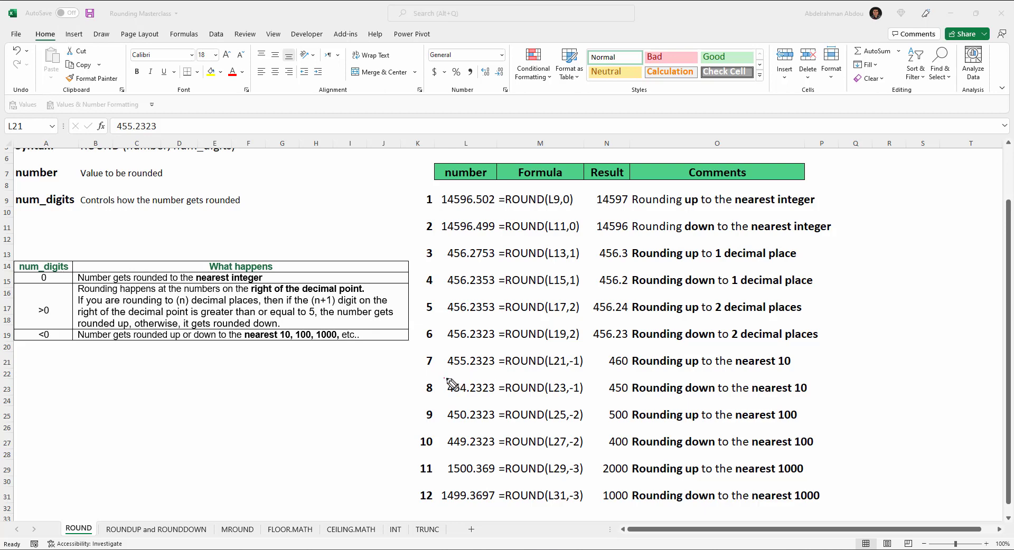
Mark the integer parts, cross out the decimals and underline the results of the nearest-10 ROUND examples in rows 21 and 23
mouse_move(444, 379)
left_mouse_down()
mouse_move(469, 377)
mouse_move(469, 394)
mouse_move(441, 381)
mouse_move(448, 352)
mouse_move(466, 353)
mouse_move(469, 372)
mouse_move(442, 364)
mouse_move(506, 374)
mouse_move(484, 401)
mouse_move(500, 399)
left_mouse_up()
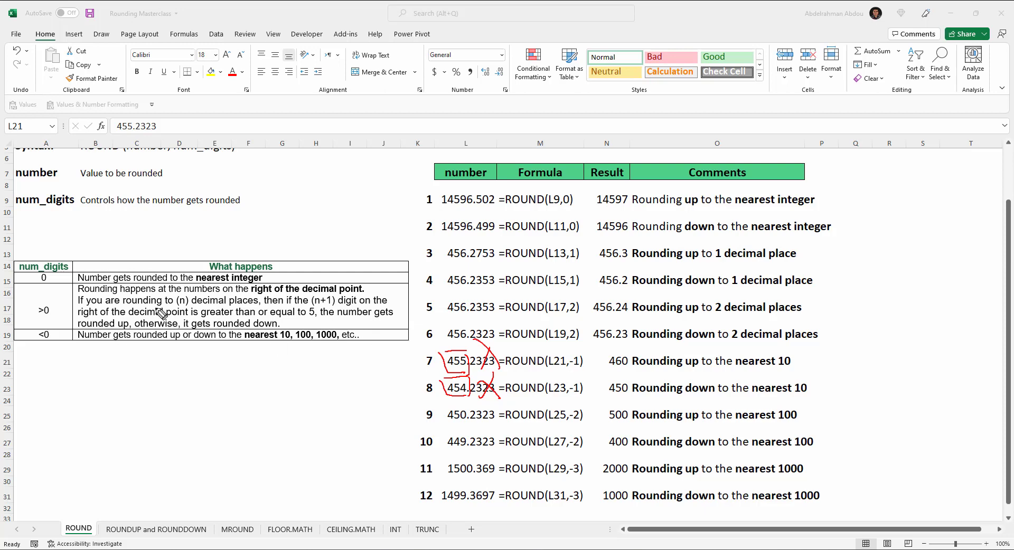
left_click_drag(570, 369, 580, 368)
left_click_drag(607, 370, 625, 371)
left_click_drag(608, 394, 626, 394)
Underline the num_digits argument, source integers and results of the nearest-100 ROUND examples in rows 25 and 27
left_click_drag(572, 424, 578, 450)
left_click_drag(448, 423, 464, 422)
left_click_drag(600, 423, 598, 423)
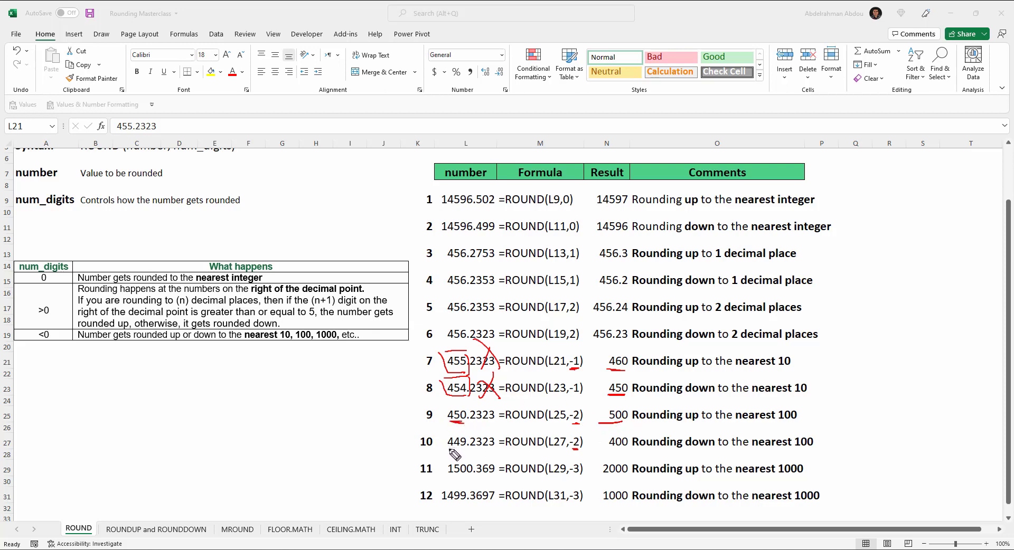
left_click_drag(450, 448, 462, 448)
left_click_drag(621, 449, 611, 450)
Mark the source numbers and results of the nearest-1000 ROUND examples in rows 29 and 31, crossing out their decimals
left_click_drag(573, 476, 579, 475)
mouse_move(447, 476)
left_mouse_down()
mouse_move(487, 476)
mouse_move(483, 504)
mouse_move(495, 505)
left_mouse_up()
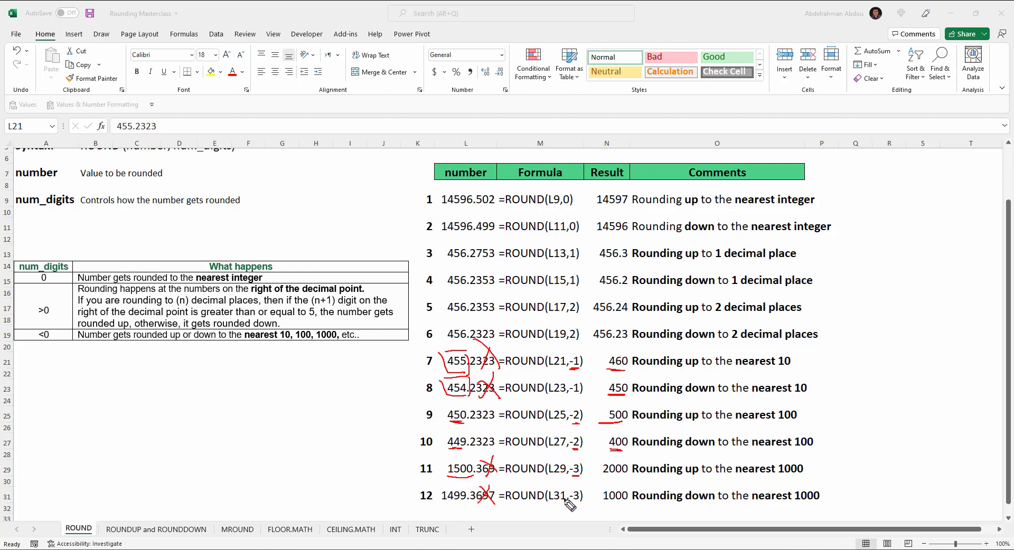
left_click_drag(606, 477, 624, 477)
left_click_drag(602, 505, 621, 503)
left_click_drag(444, 504, 465, 502)
left_click_drag(600, 505, 623, 505)
Check the tenth ROUND example's formula and result in row 27, and clear the red annotations from the screen
left_click(540, 442)
left_click(606, 441)
scroll(596, 485, "up", 1)
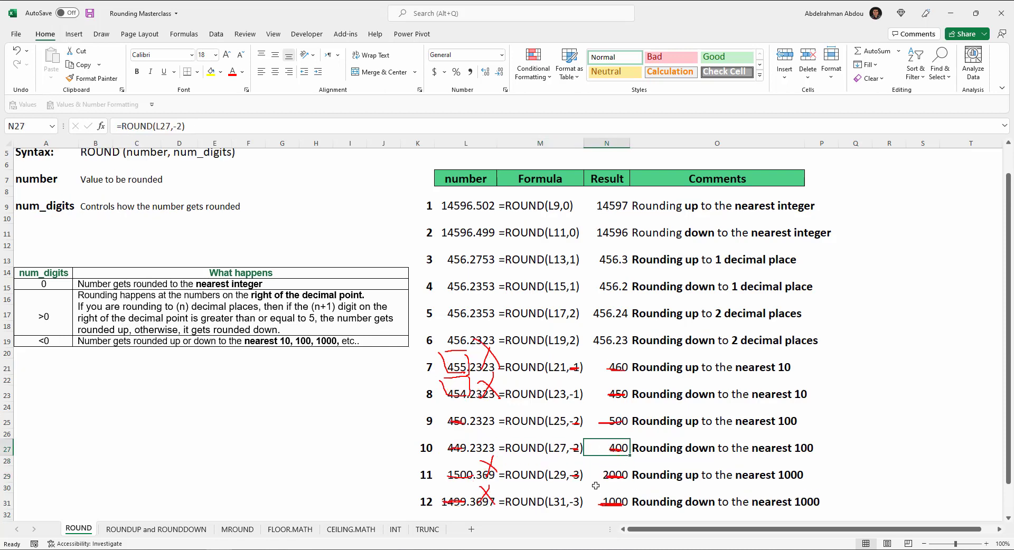
scroll(607, 489, "down", 1)
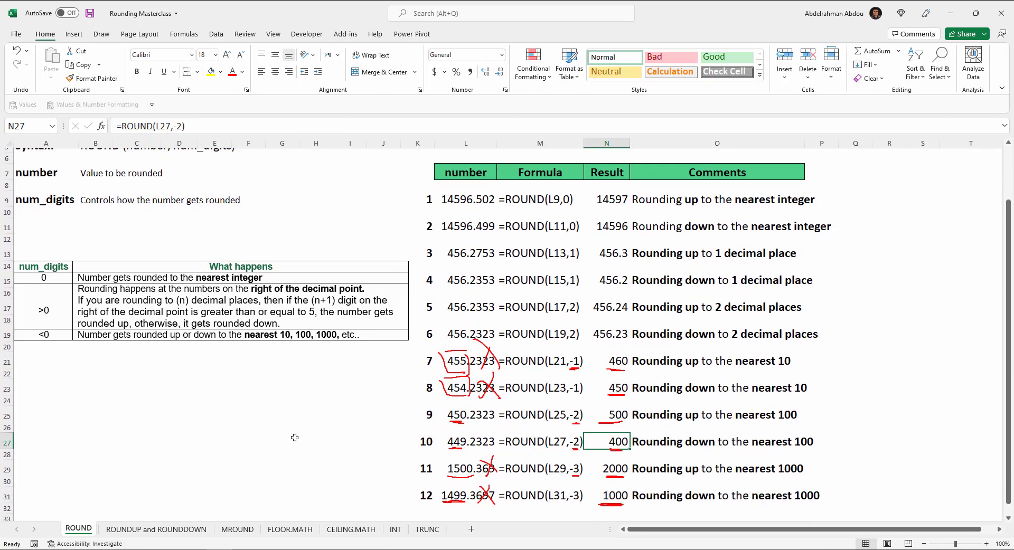
key("Escape")
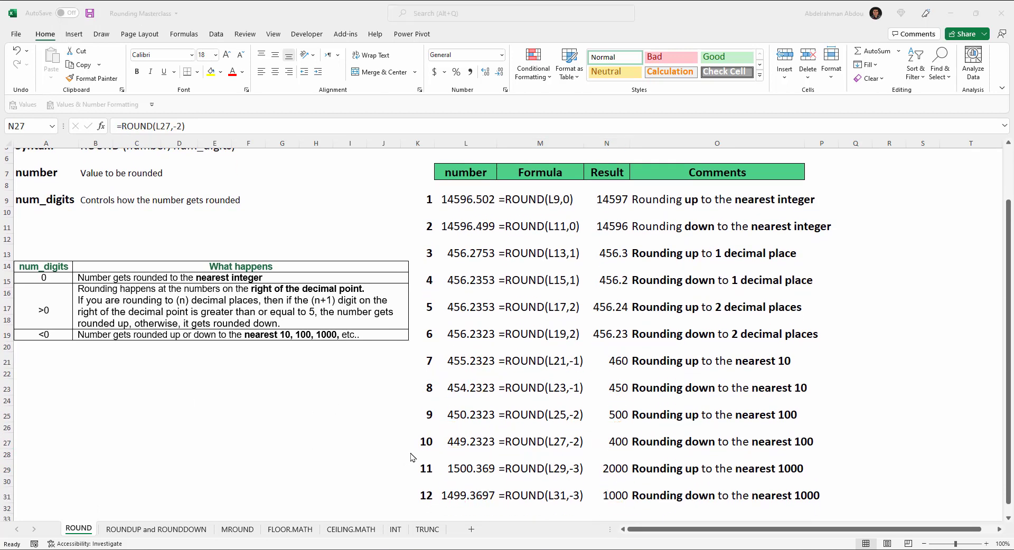
Review the eighth ROUND example across row 23 through its comment, and the twelfth example's comment and result in row 31
left_click(463, 392)
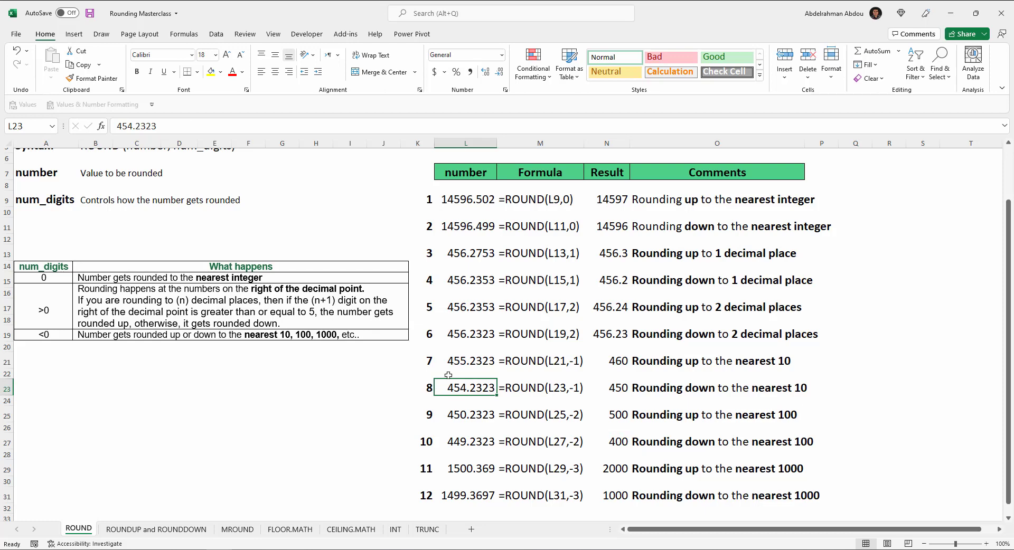
key("Right")
key("Right")
key("Right")
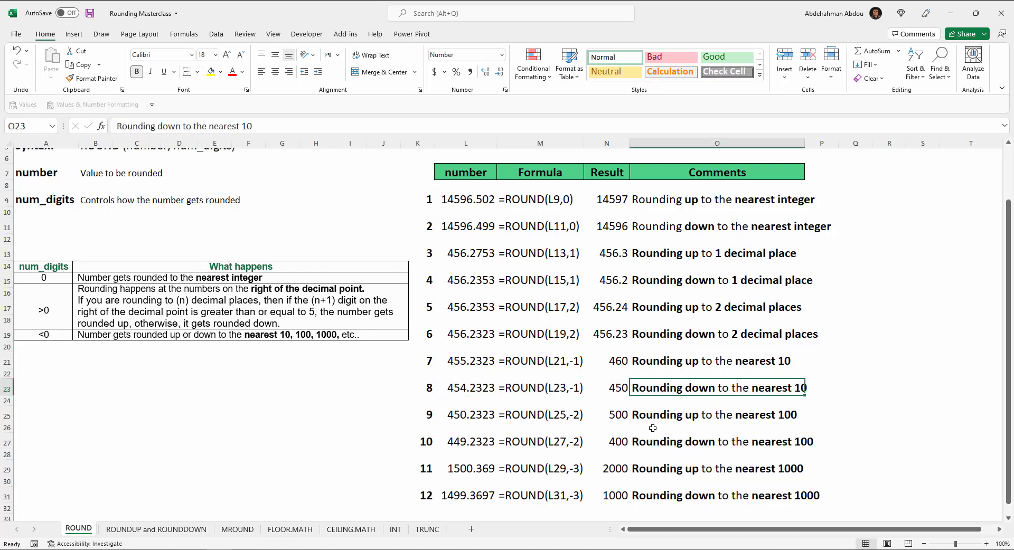
left_click(682, 497)
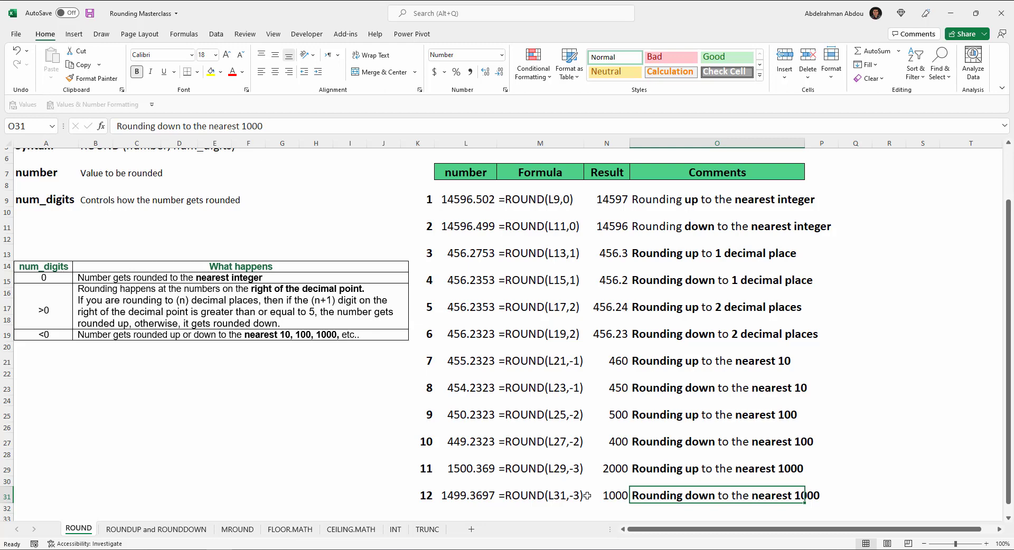
left_click(611, 498)
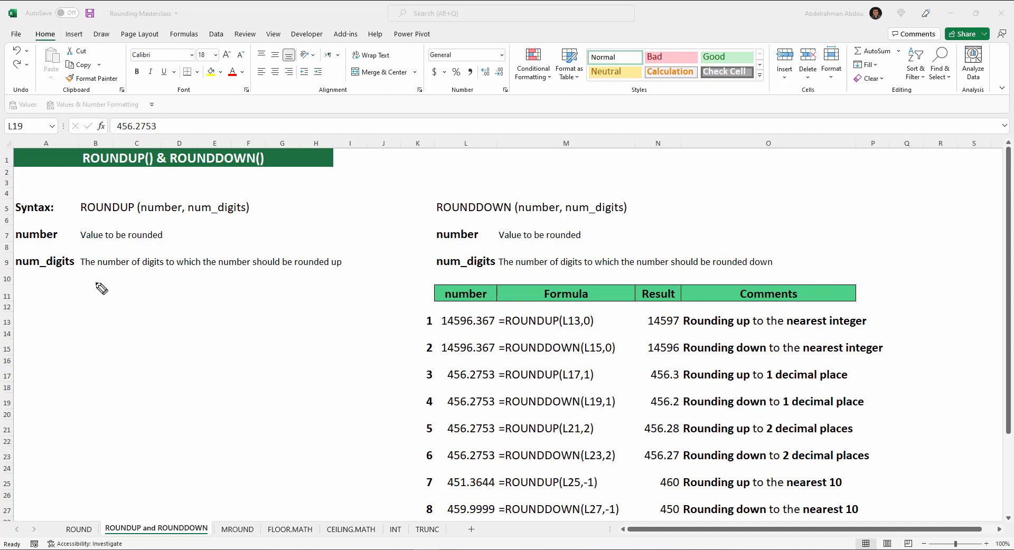
Underline the ROUNDUP and ROUNDDOWN function names and the ROUNDUP arguments in the syntax lines, and clear the annotations
left_click_drag(79, 219, 129, 219)
left_click_drag(441, 215, 502, 215)
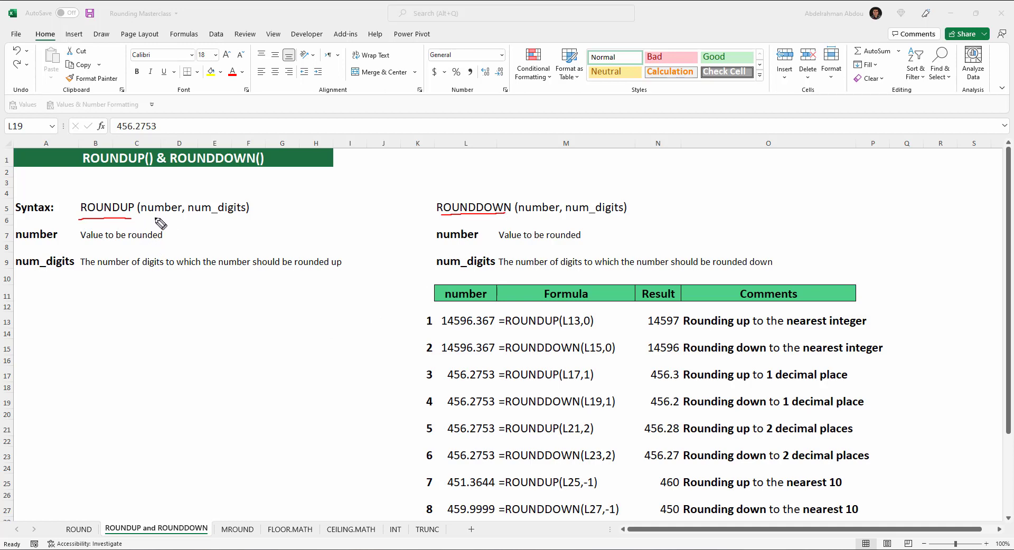
left_click_drag(142, 217, 174, 217)
left_click_drag(194, 217, 238, 217)
key("e")
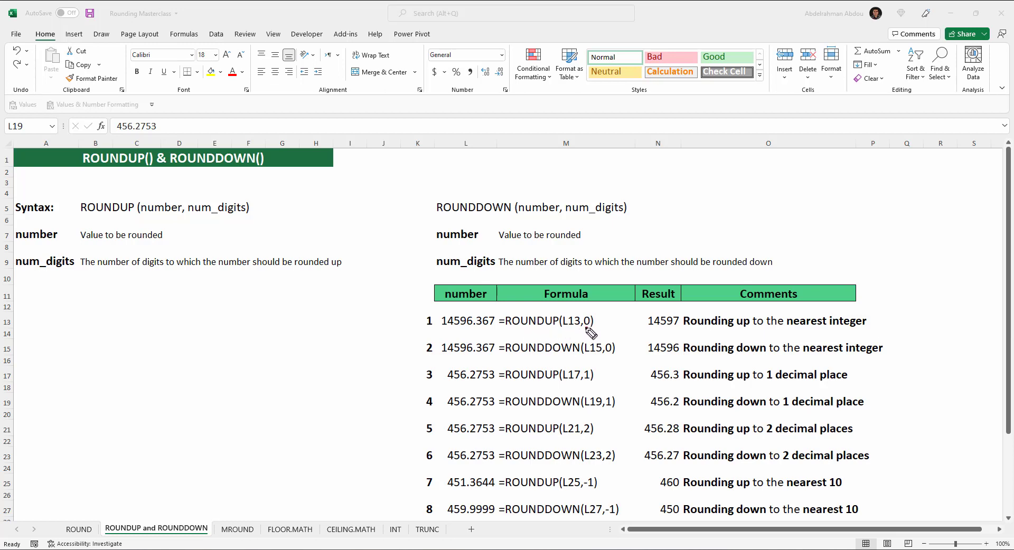
Underline the function names, arguments and results in the nearest-integer ROUNDUP and ROUNDDOWN examples in rows 13 and 15, and clear the markings
left_click_drag(584, 327, 592, 326)
left_click_drag(509, 328, 555, 332)
left_click_drag(445, 356, 574, 357)
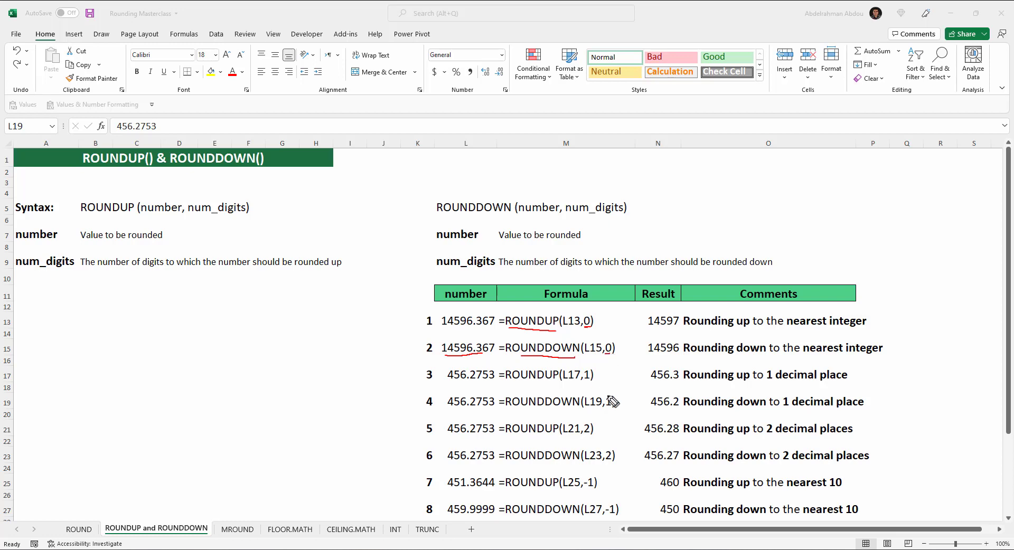
left_click_drag(658, 355, 679, 355)
key("e")
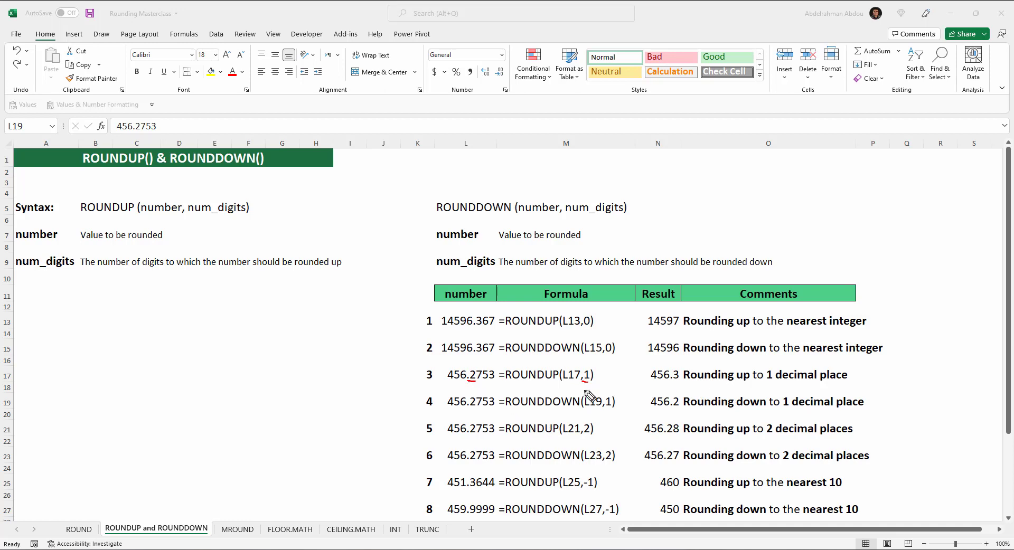
Underline the key parts and results of the 1-decimal-place ROUNDUP and ROUNDDOWN examples in rows 17 and 19, and clear the markings
left_click_drag(680, 381, 650, 382)
left_click_drag(453, 409, 576, 409)
mouse_move(681, 409)
left_mouse_down()
mouse_move(652, 410)
mouse_move(667, 412)
left_mouse_up()
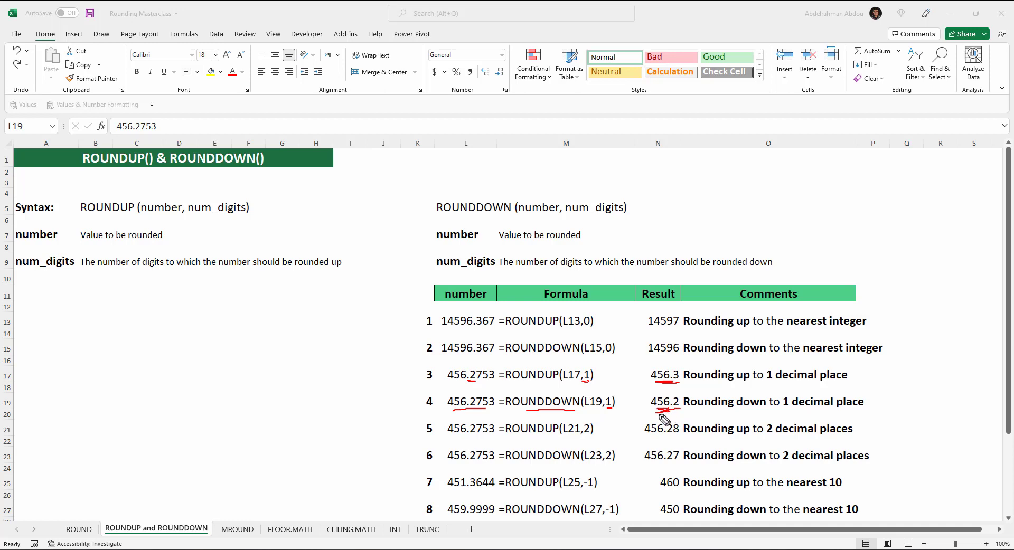
key("e")
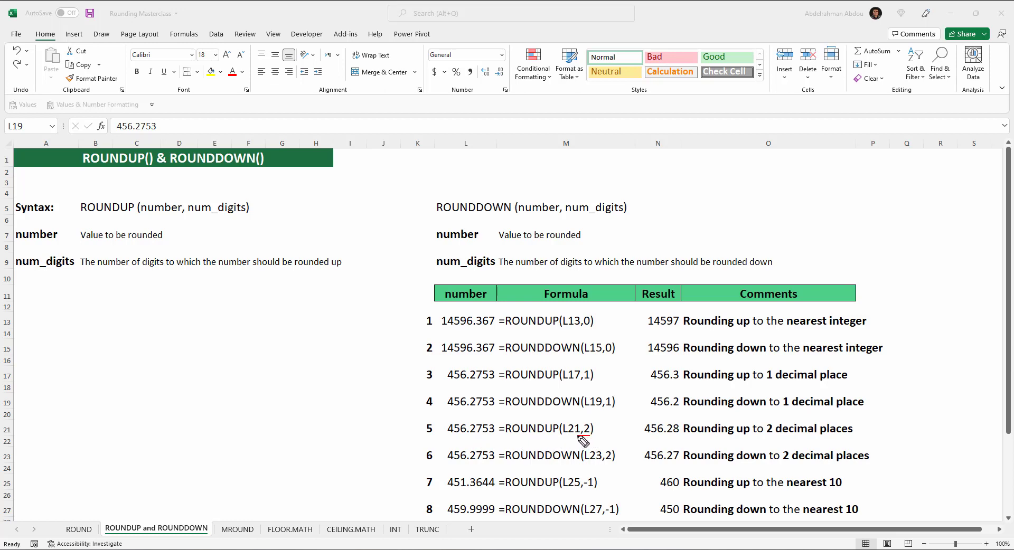
Underline the num_digits arguments and relevant digits of the 2-decimal-place ROUNDUP and ROUNDDOWN examples in rows 21 and 23
left_click_drag(588, 438, 576, 441)
left_click_drag(678, 437, 645, 437)
left_click_drag(604, 464, 613, 462)
left_click_drag(487, 462, 479, 461)
Underline the row 25 argument and source digits, plus both results, for the nearest-10 examples in rows 25 and 27
left_click_drag(586, 489, 592, 491)
left_click_drag(455, 493, 449, 492)
left_click_drag(680, 491, 672, 491)
left_click_drag(680, 519, 666, 520)
Examine the ROUNDDOWN formula and source number in row 27 and the ninth example's source number in L29
scroll(689, 495, "down", 2)
left_click(566, 414)
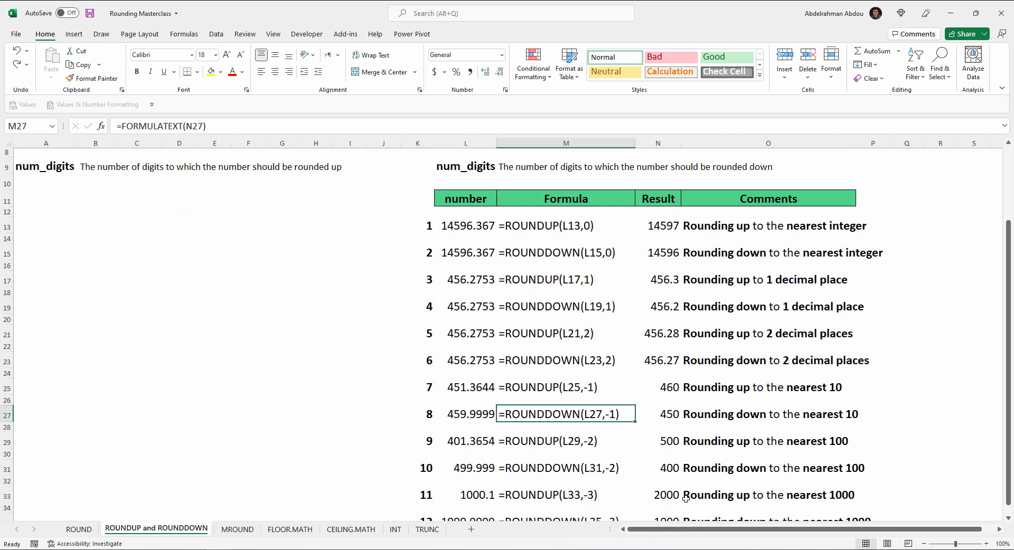
left_click(474, 422)
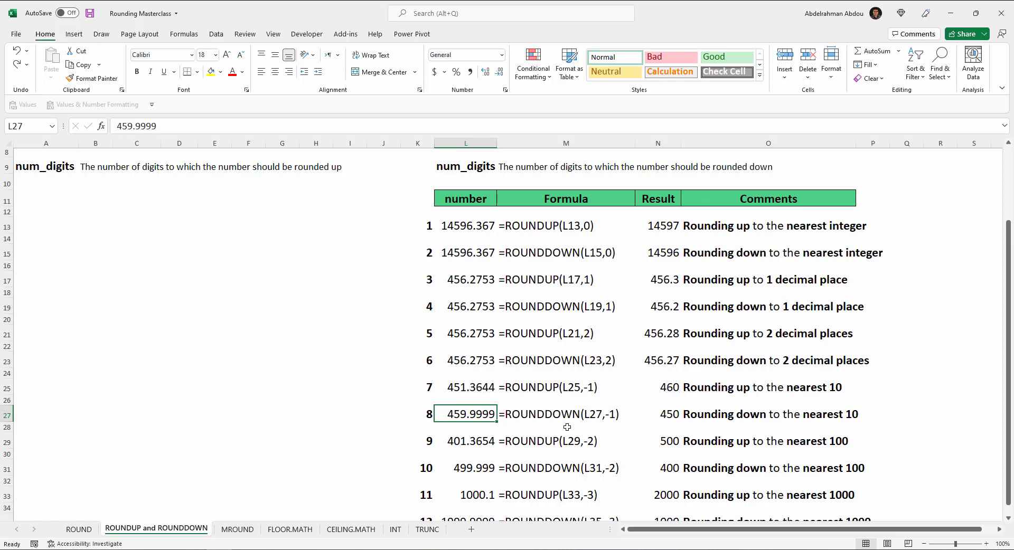
scroll(601, 432, "down", 1)
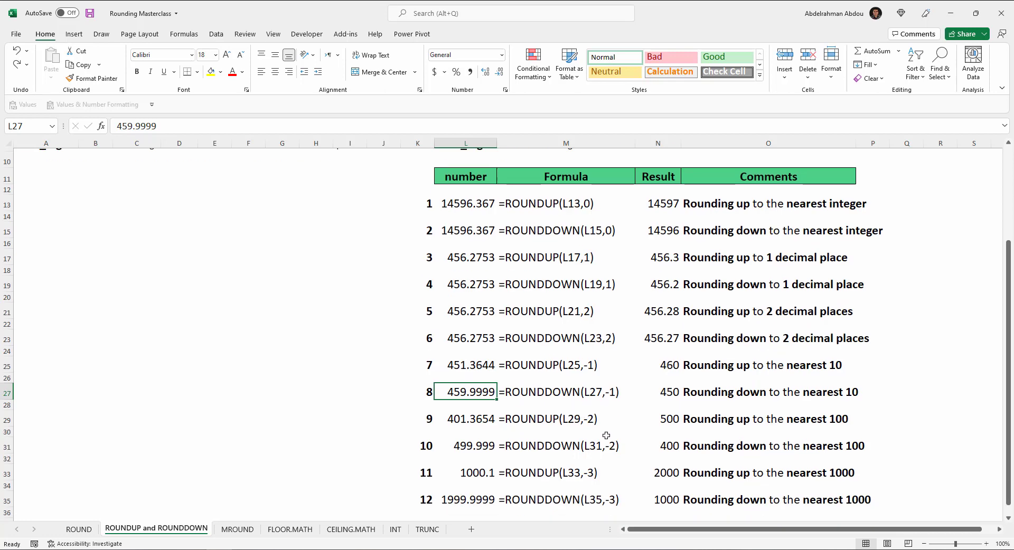
left_click(472, 409)
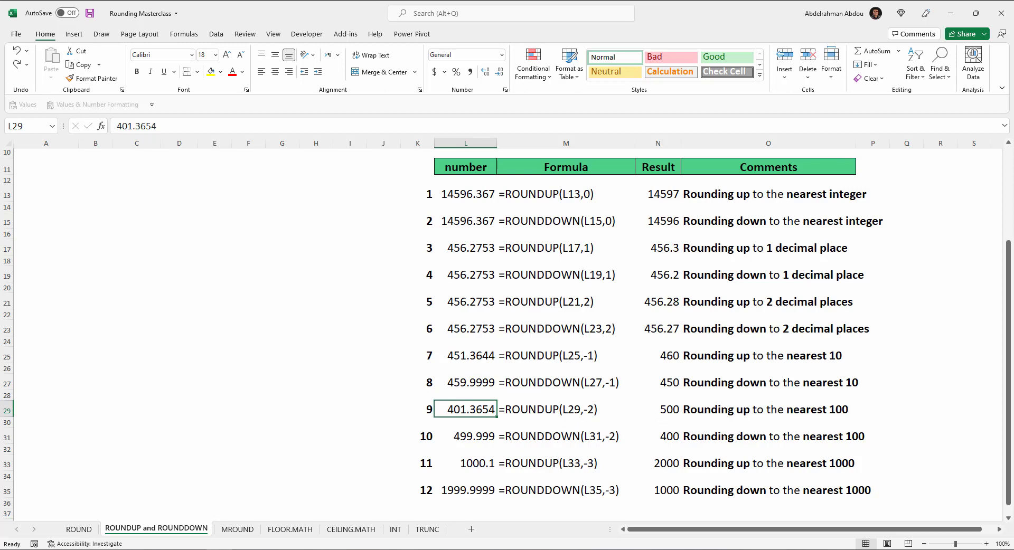
Underline the num_digits arguments and results of the nearest-100 ROUNDUP and ROUNDDOWN examples in rows 29 and 31
key("ctrl+2")
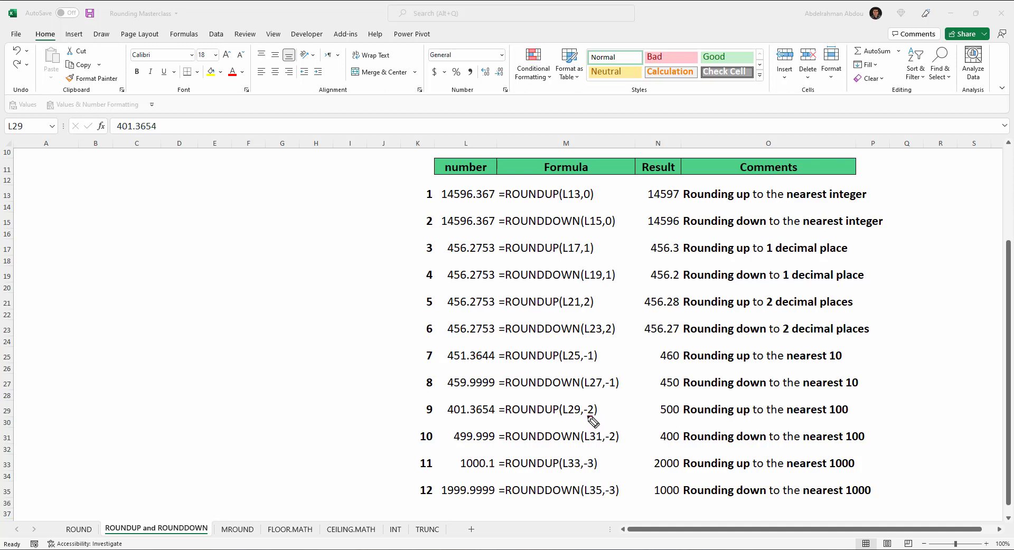
left_click_drag(587, 417, 593, 417)
mouse_move(668, 419)
left_mouse_down()
mouse_move(677, 420)
mouse_move(660, 419)
left_mouse_up()
left_click_drag(613, 444, 605, 446)
left_click_drag(665, 443, 679, 443)
Underline the function names and results of the nearest-1000 ROUNDUP and ROUNDDOWN examples in rows 33 and 35
left_click_drag(582, 470, 591, 468)
left_click_drag(507, 470, 553, 471)
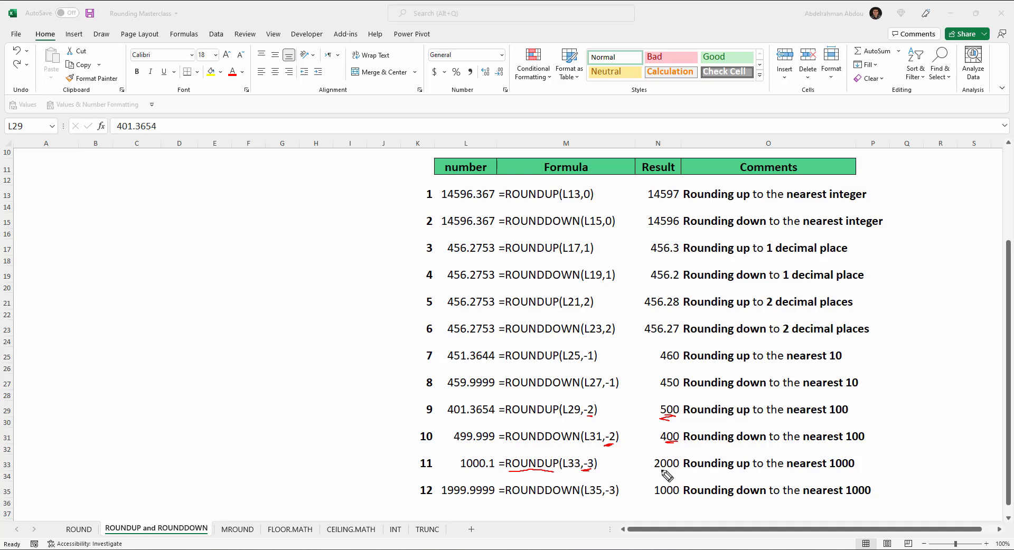
left_click_drag(679, 472, 661, 474)
left_click_drag(679, 497, 655, 498)
left_click_drag(507, 497, 580, 500)
left_click_drag(676, 497, 666, 499)
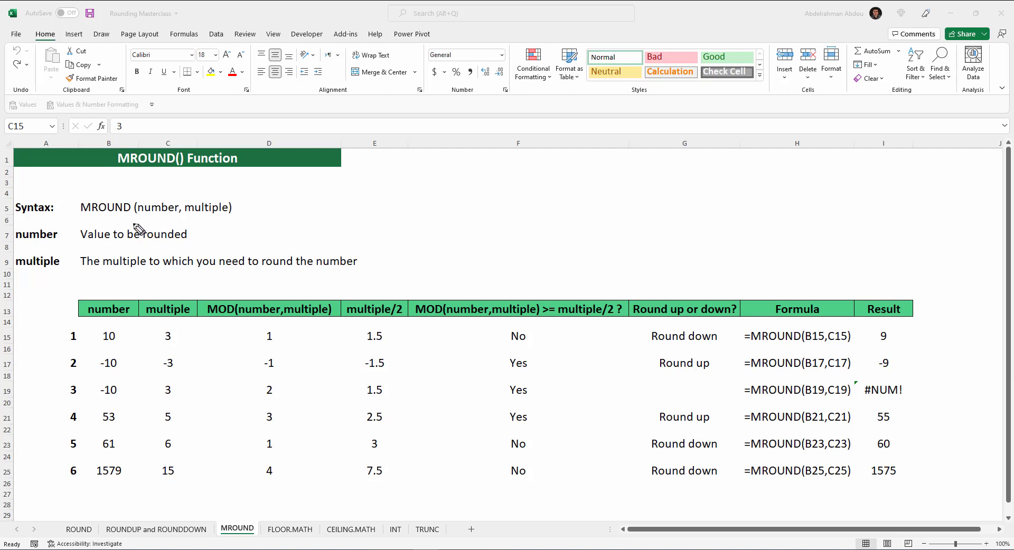
Underline the MROUND syntax arguments and the first example's number, multiple, remainder, half multiple and rounding direction in row 15, and clear the markings
left_click_drag(137, 217, 224, 217)
left_click_drag(102, 343, 174, 343)
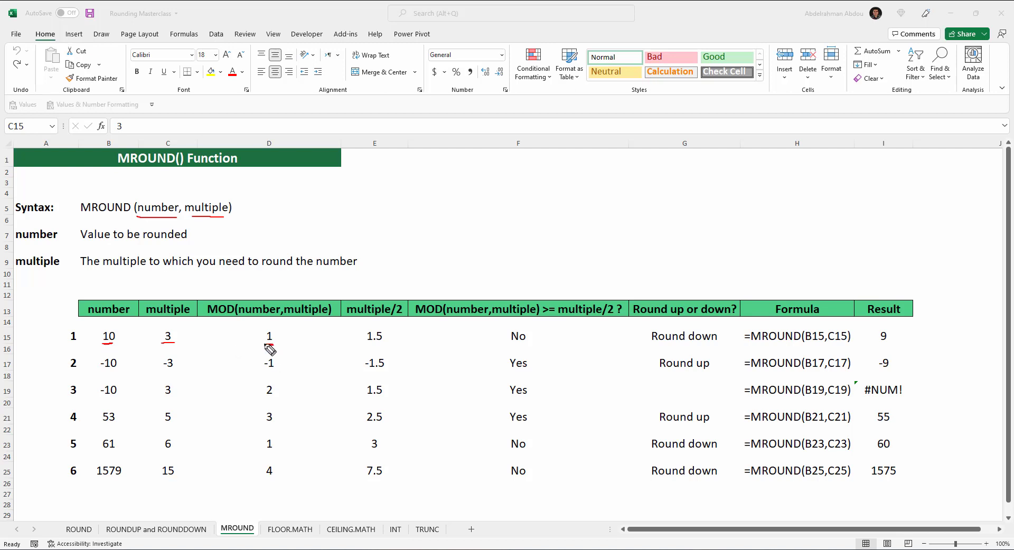
left_click_drag(265, 345, 262, 343)
left_click_drag(381, 346, 364, 345)
left_click_drag(653, 347, 716, 346)
left_click_drag(109, 344, 114, 343)
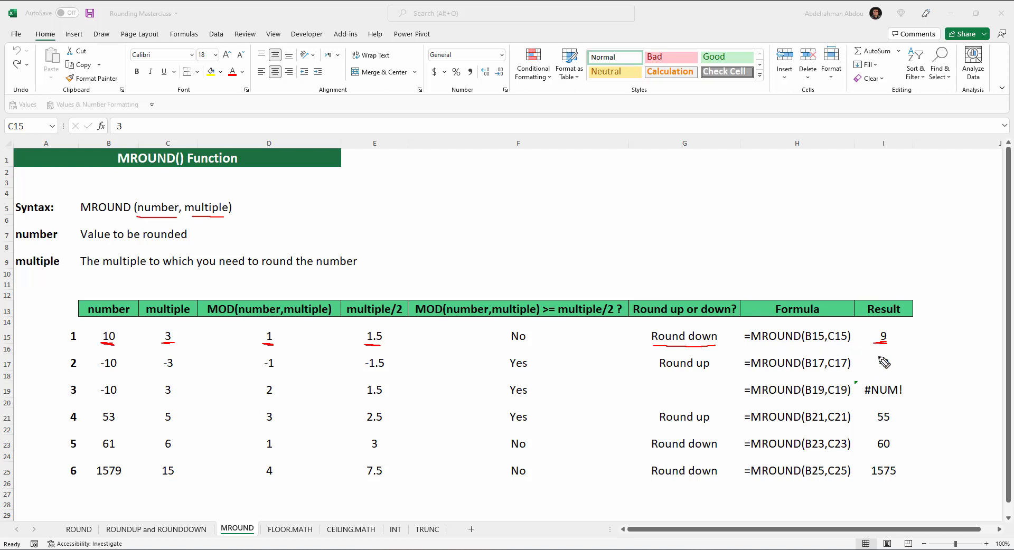
key("e")
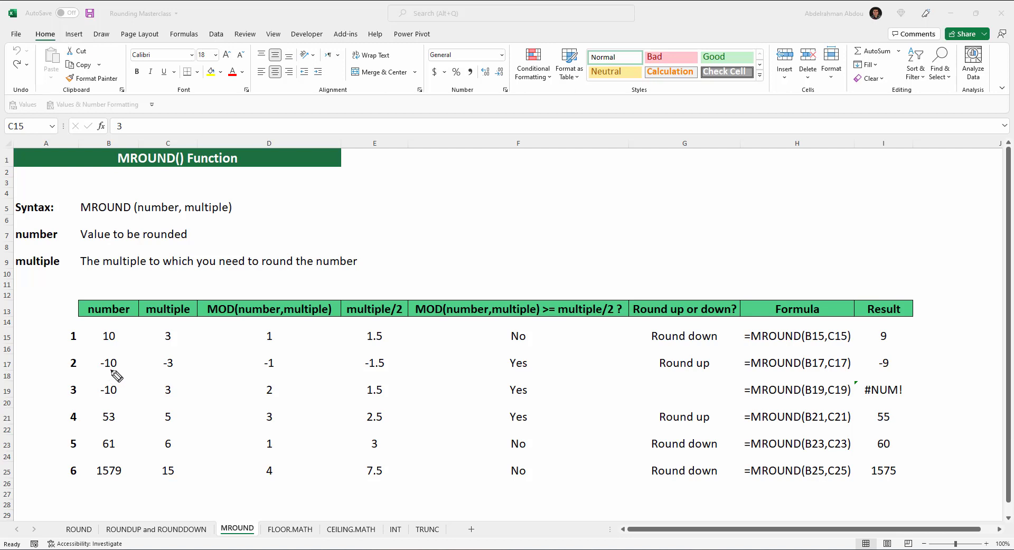
Underline the number, multiple, remainder, half multiple, rounding direction and result of the second MROUND example in row 17, and clear the markings
left_click_drag(100, 369, 174, 371)
left_click_drag(253, 372, 273, 370)
left_click_drag(370, 372, 383, 371)
left_click_drag(660, 370, 711, 372)
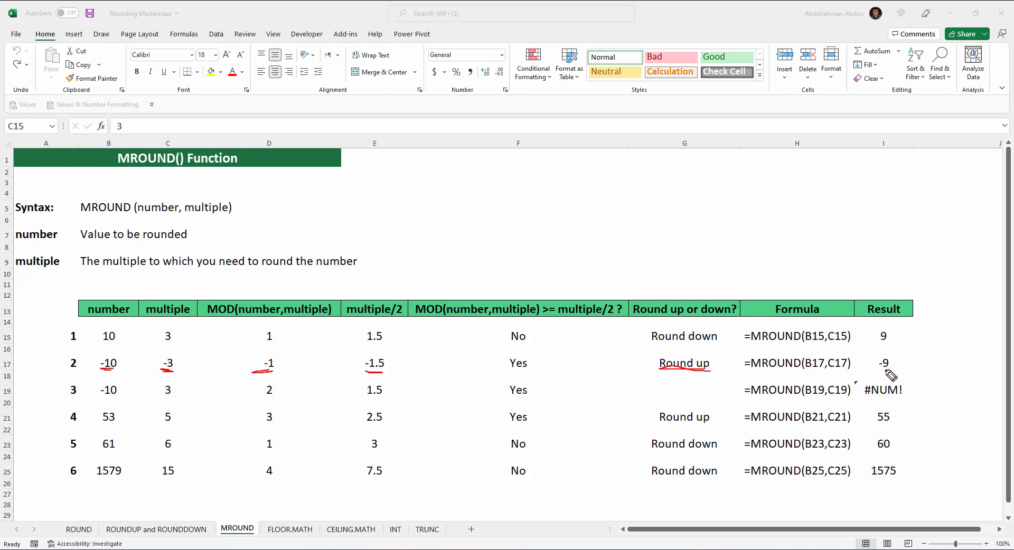
left_click_drag(879, 371, 890, 372)
key("e")
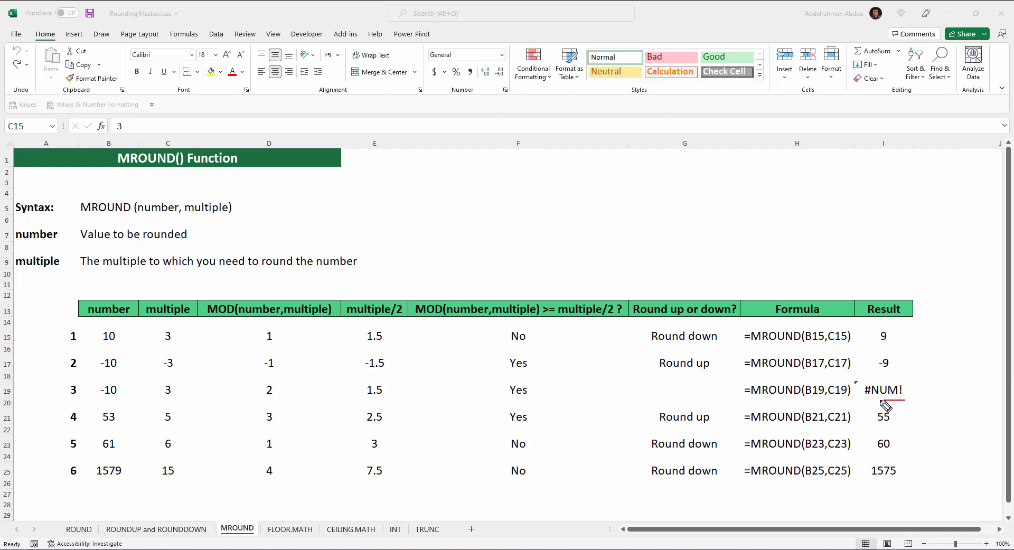
Underline the #NUM! result, number and multiple of the third MROUND example in row 19, and strike through its intermediate columns
left_click_drag(858, 399, 905, 400)
left_click_drag(102, 400, 168, 399)
left_click_drag(608, 391, 259, 391)
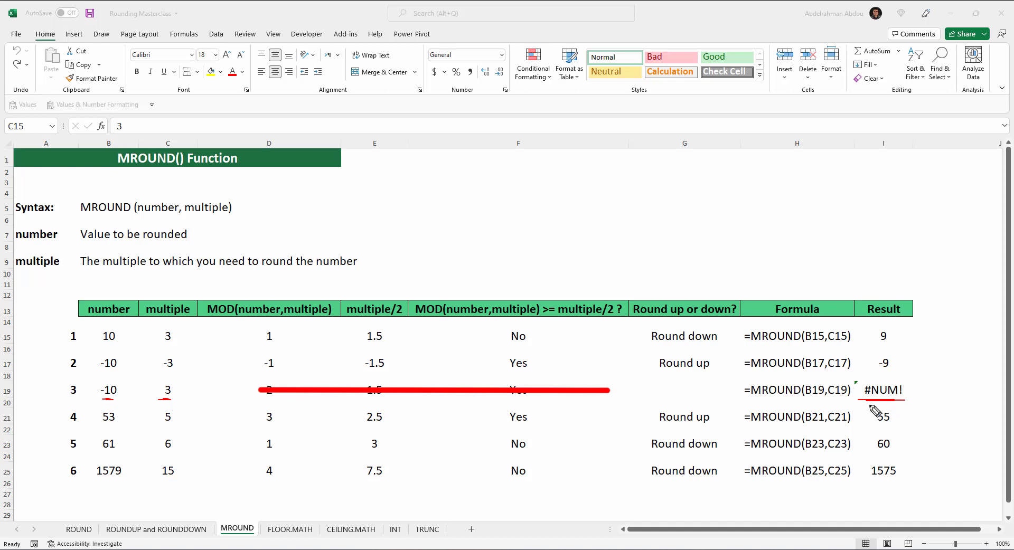
left_click_drag(623, 406, 244, 476)
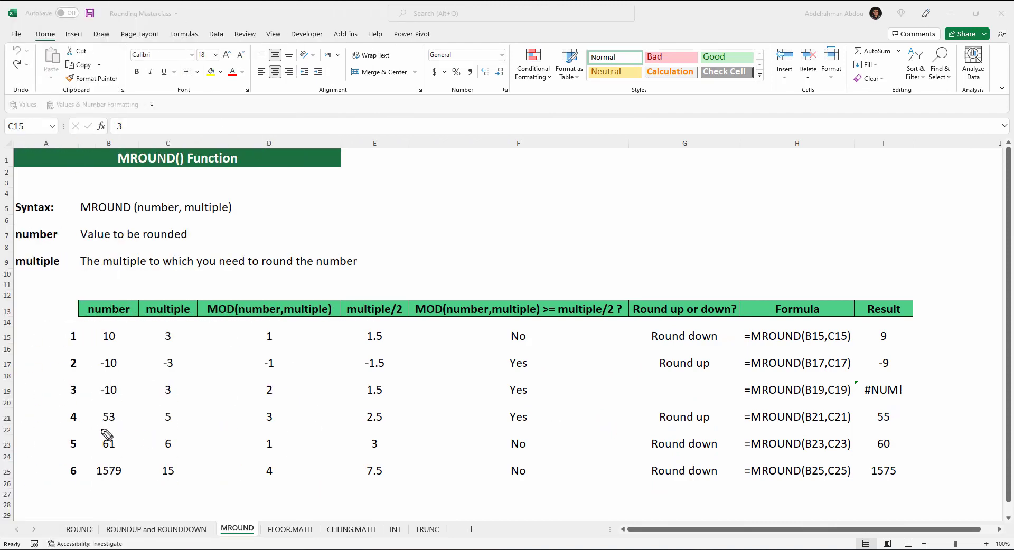
Underline the number, multiple, remainder, half multiple, rounding direction and result of the fourth MROUND example in row 21, and clear the markings
left_click_drag(102, 426, 173, 423)
left_click_drag(273, 424, 262, 425)
left_click_drag(367, 424, 381, 426)
left_click_drag(712, 425, 660, 425)
left_click_drag(892, 423, 870, 425)
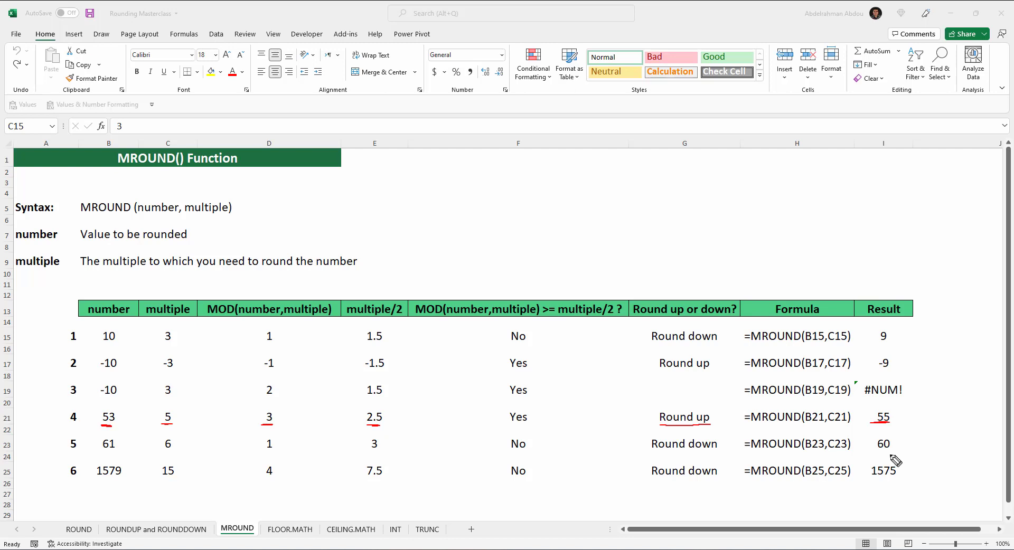
key("e")
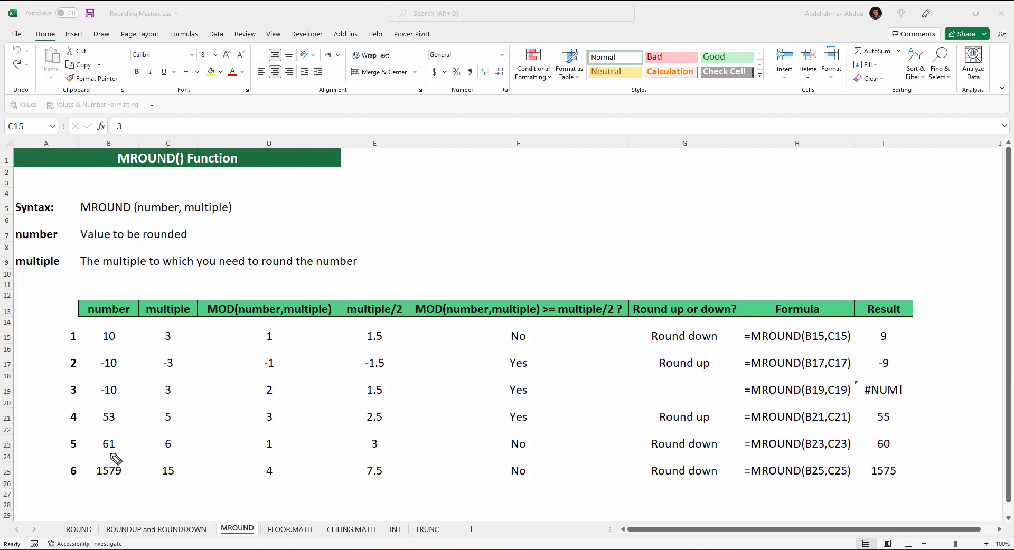
Underline the number, multiple, remainder, half multiple, rounding direction and result of the fifth MROUND example in row 23, and clear the markings
left_click_drag(99, 454, 173, 452)
left_click_drag(273, 453, 264, 452)
left_click_drag(374, 451, 367, 451)
left_click_drag(652, 451, 717, 453)
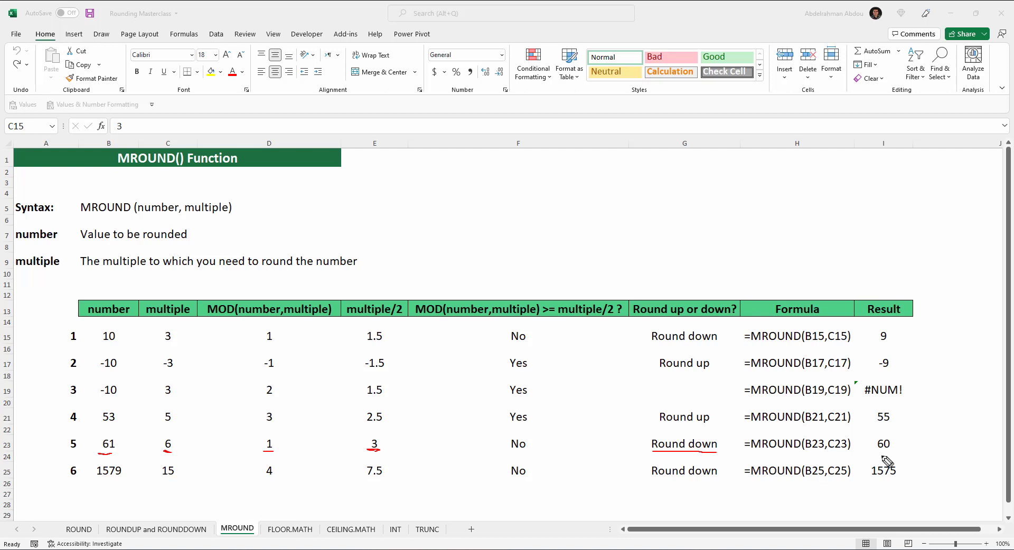
left_click_drag(874, 452, 889, 452)
key("e")
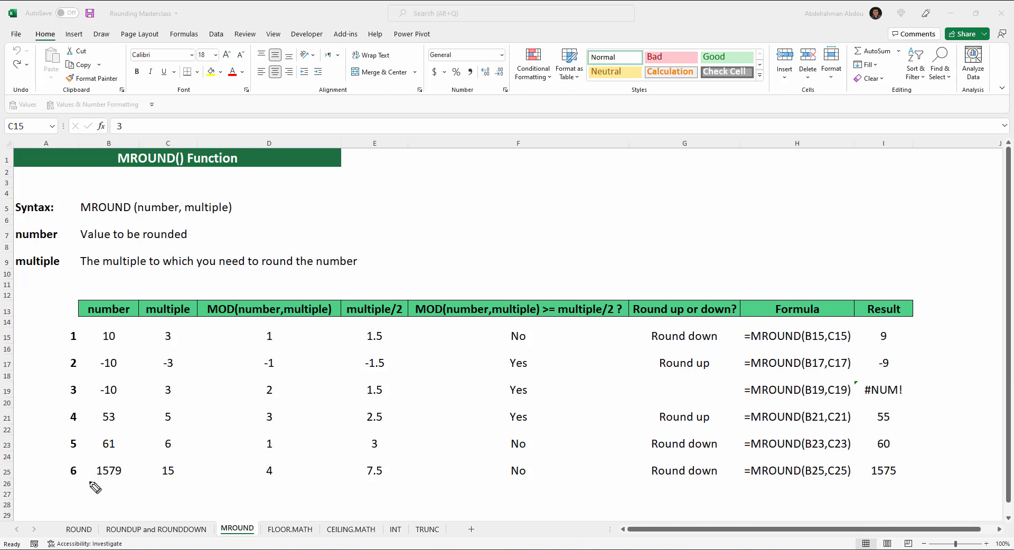
Underline the number, multiple, remainder, half multiple, rounding direction and result of the sixth MROUND example in row 25
left_click_drag(97, 480, 171, 482)
left_click_drag(263, 478, 274, 477)
left_click_drag(363, 481, 380, 479)
mouse_move(645, 482)
left_mouse_down()
mouse_move(711, 489)
mouse_move(665, 490)
left_mouse_up()
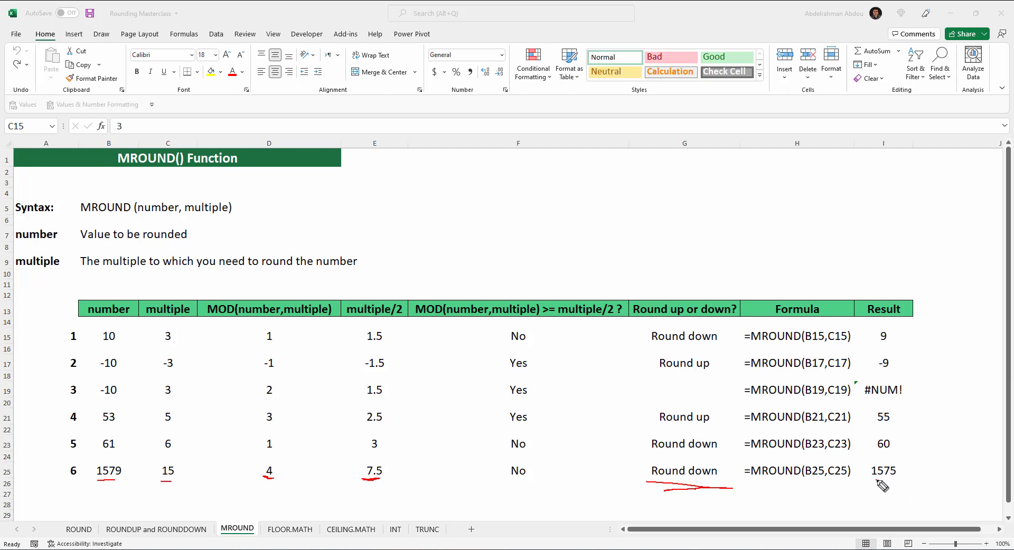
left_click_drag(871, 482, 896, 482)
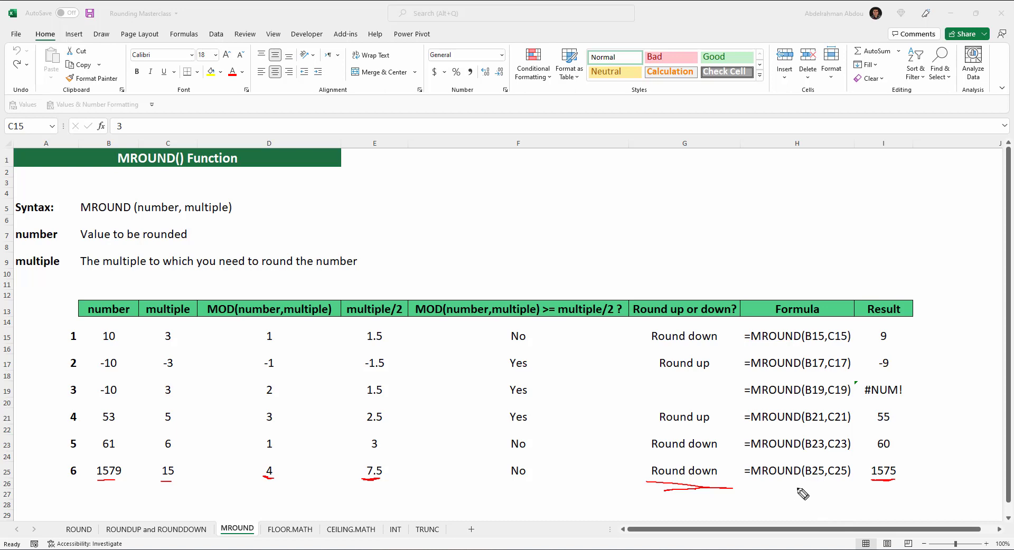
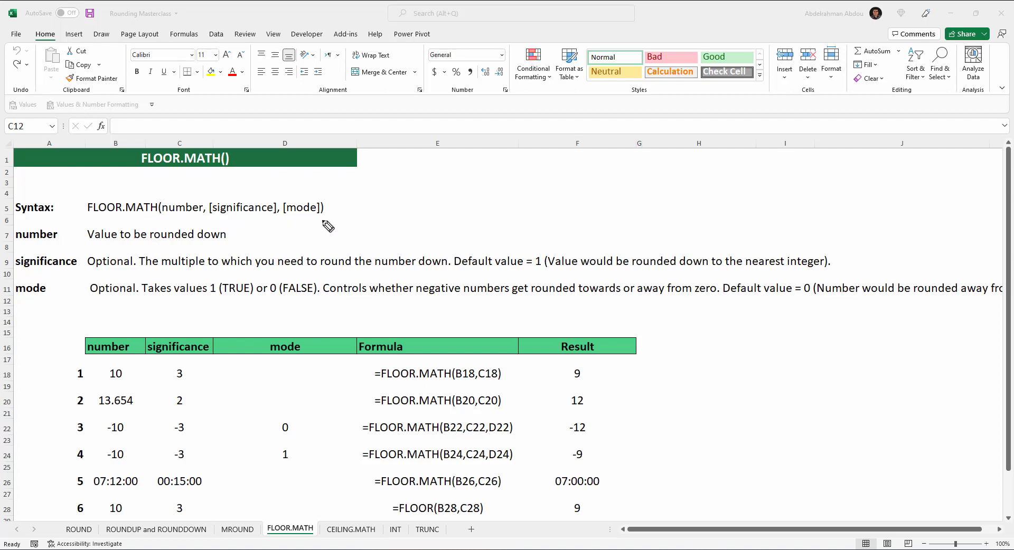
Underline the number, significance and mode arguments in the FLOOR.MATH syntax line in row 5
left_click_drag(164, 215, 193, 215)
left_click_drag(221, 217, 267, 217)
left_click_drag(292, 216, 315, 216)
Read the full mode argument description in row 11, including its default value, and return to the row's label in column A
left_click_drag(791, 532, 962, 533)
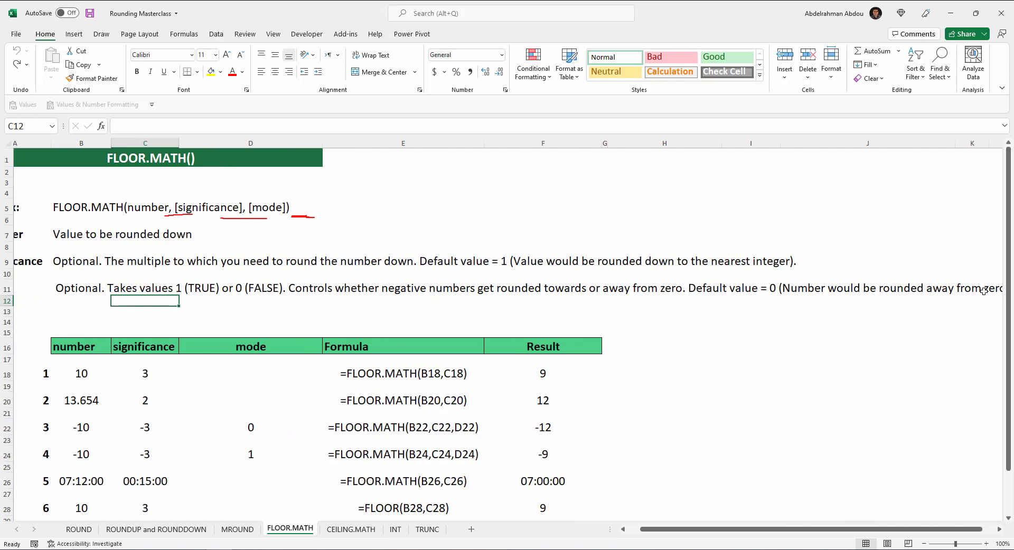
left_click(981, 290)
left_click(771, 289)
left_click(645, 285)
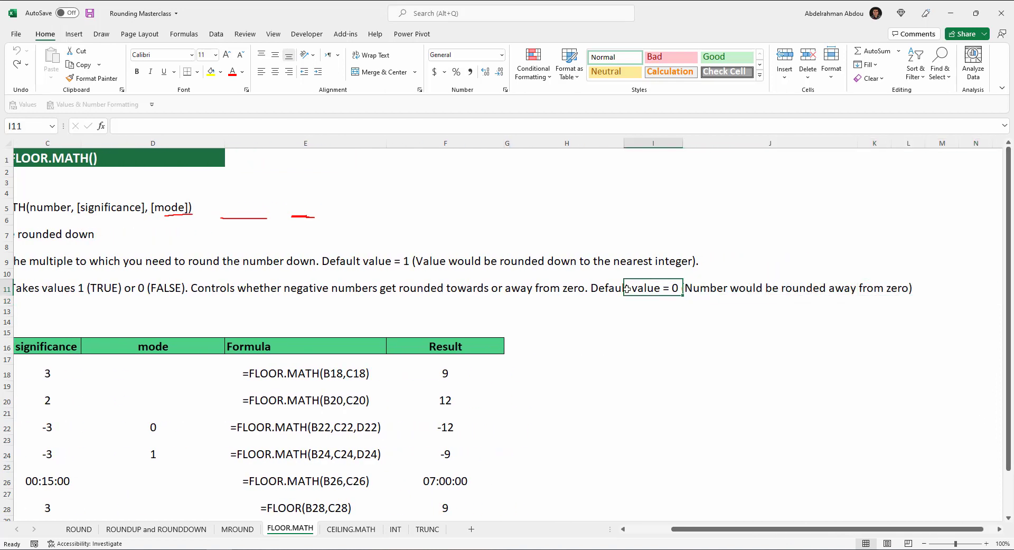
key("ctrl+Left")
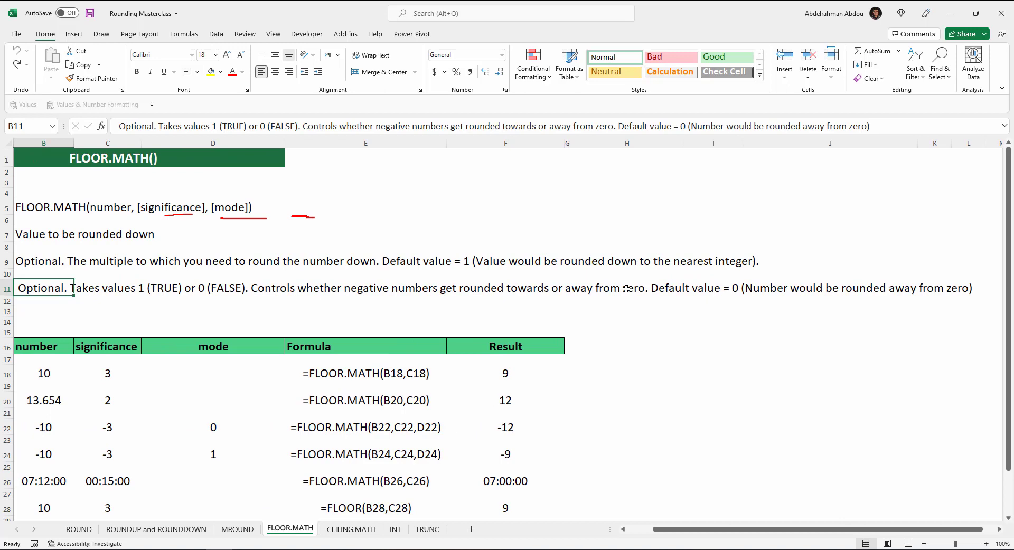
key("ctrl+Left")
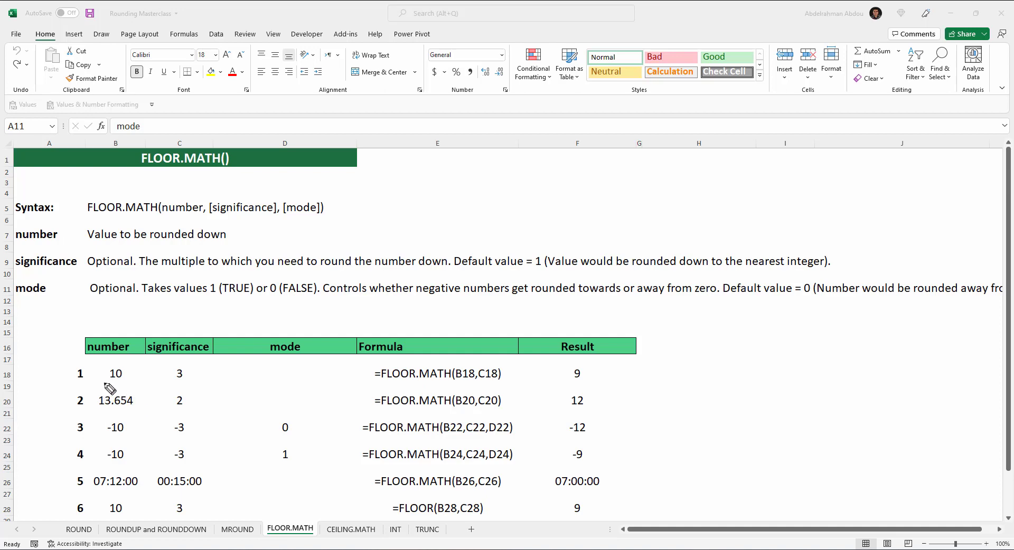
Underline the number, significance, formula and result of the first FLOOR.MATH example in row 18 plus the mode label, and clear the markings
mouse_move(123, 385)
left_mouse_down()
mouse_move(111, 382)
mouse_move(180, 384)
left_mouse_up()
left_click_drag(458, 383, 477, 382)
left_click_drag(577, 381, 563, 382)
left_click_drag(18, 299, 36, 299)
key("e")
Underline the number, significance and result of the second FLOOR.MATH example in row 20, write 2×6 beside it, and clear the markings
left_click_drag(100, 407, 132, 405)
left_click_drag(168, 408, 182, 408)
left_click_drag(570, 408, 583, 408)
mouse_move(602, 394)
left_mouse_down()
mouse_move(641, 392)
mouse_move(634, 403)
mouse_move(656, 385)
mouse_move(657, 402)
left_mouse_up()
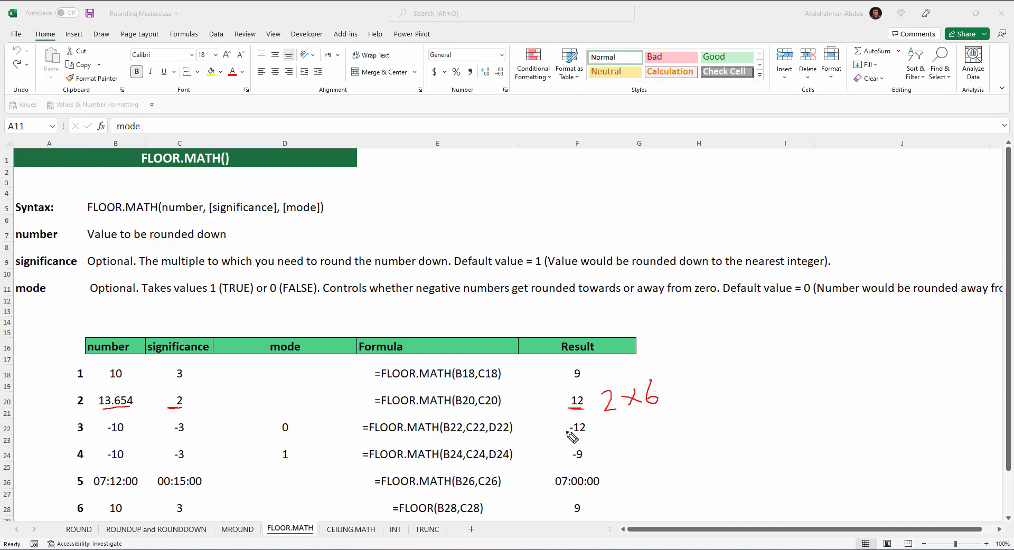
key("e")
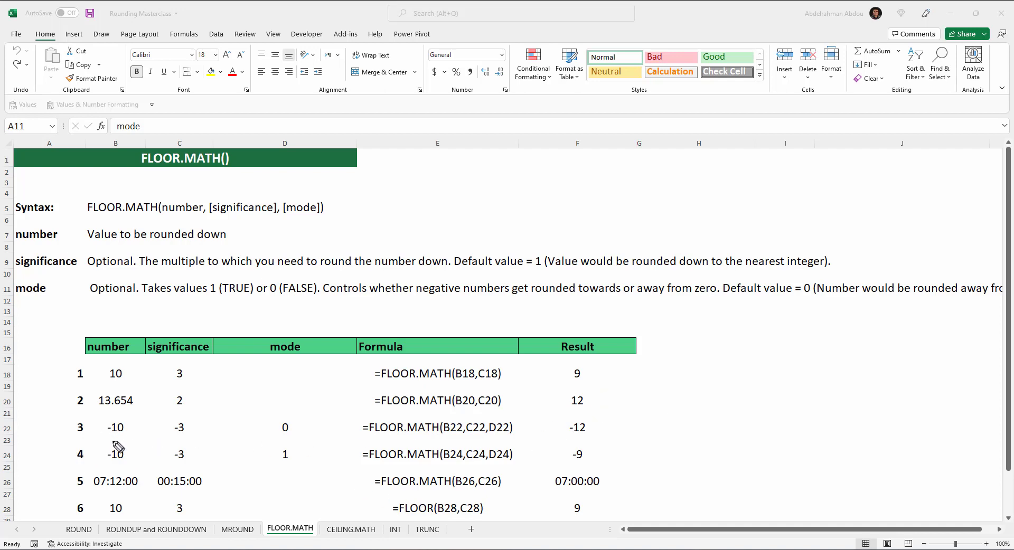
Underline the number, significance and mode in row 22, and draw an arrow beside the result pointing away from a handwritten 0
left_click_drag(117, 439, 110, 438)
left_click_drag(178, 440, 189, 435)
mouse_move(710, 422)
left_mouse_down()
mouse_move(628, 408)
mouse_move(614, 418)
left_mouse_up()
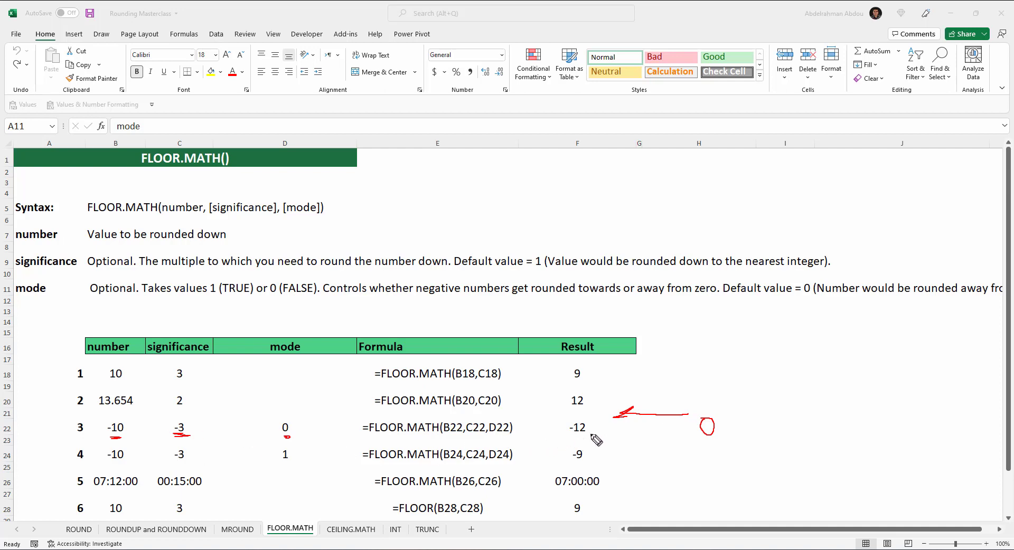
Circle the row 22 result and write -3×4 beside it, underline the mode and result in row 24, and clear the markings
mouse_move(588, 424)
left_mouse_down()
mouse_move(570, 436)
mouse_move(586, 422)
left_mouse_up()
left_click_drag(592, 429, 636, 438)
mouse_move(638, 430)
left_mouse_down()
mouse_move(649, 436)
mouse_move(643, 447)
mouse_move(676, 432)
left_mouse_up()
left_click_drag(672, 423, 674, 440)
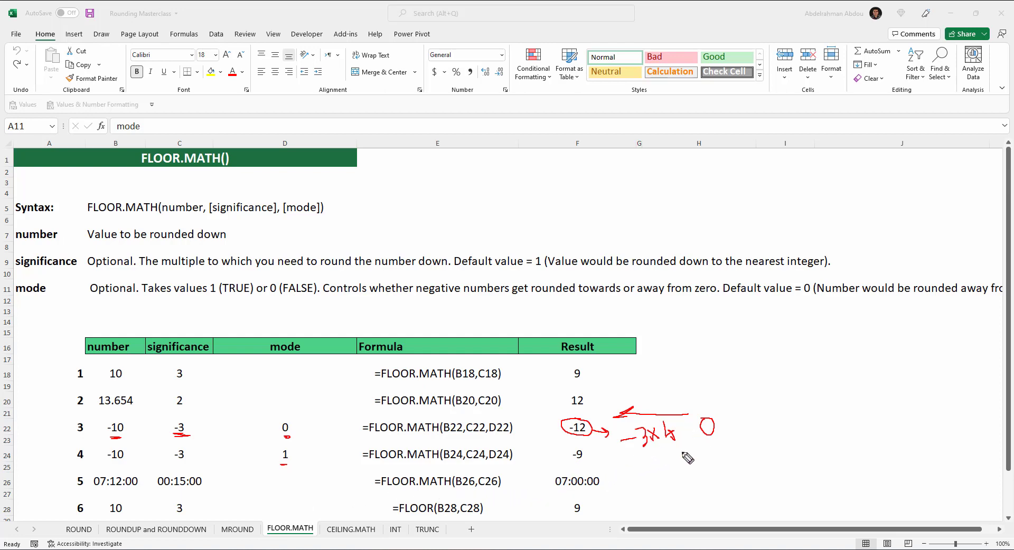
left_click_drag(573, 462, 583, 461)
key("Escape")
Underline the time value, time significance and result of the fifth FLOOR.MATH example in row 26, and clear the markings
scroll(507, 328, "down", 3)
left_click(116, 386)
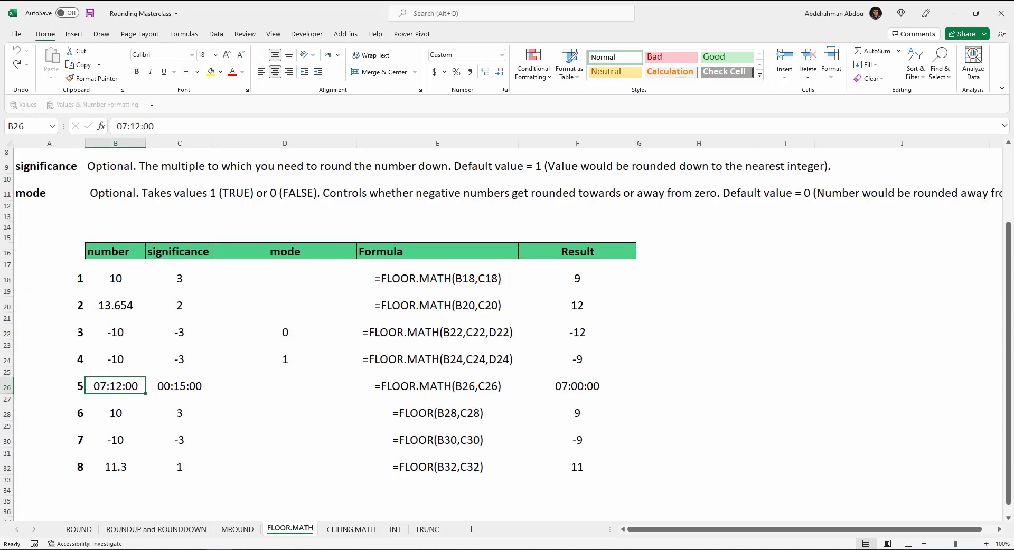
key("ctrl+2")
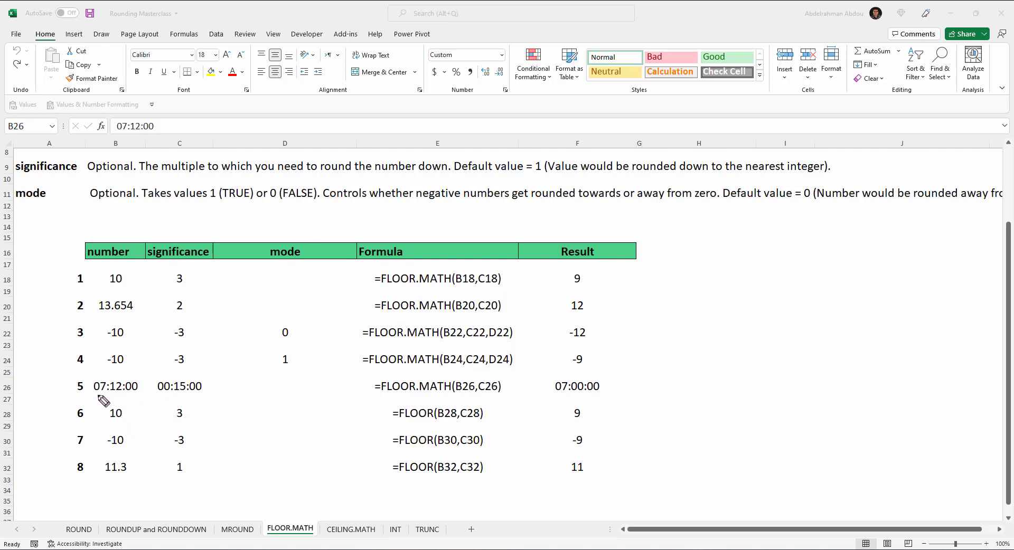
left_click_drag(91, 395, 136, 395)
left_click_drag(158, 396, 194, 395)
left_click_drag(559, 396, 611, 400)
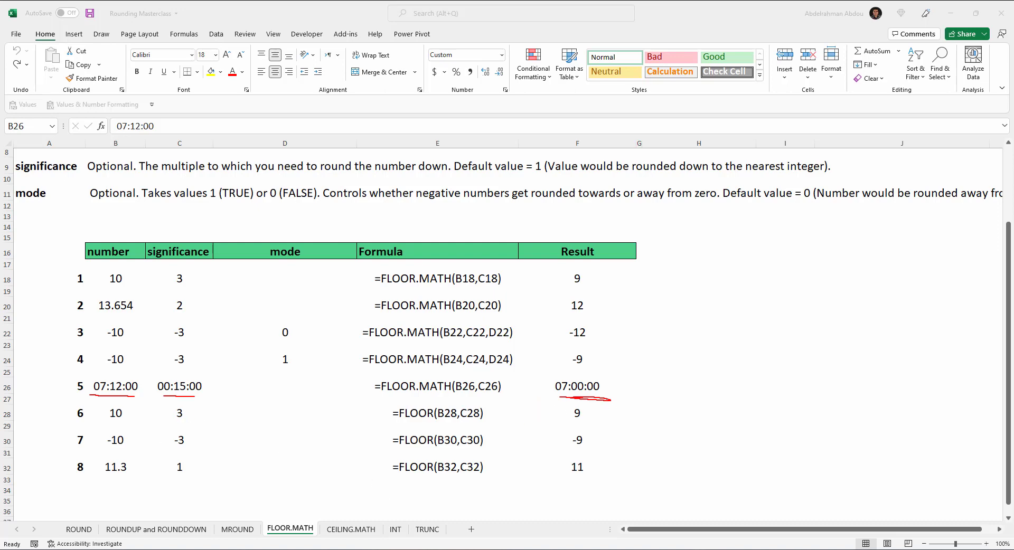
key("e")
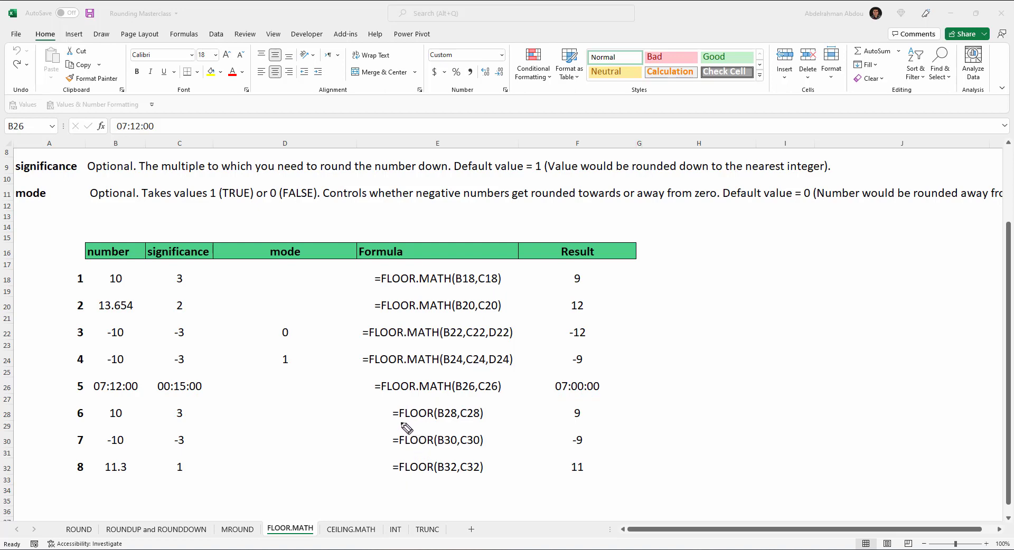
Underline the FLOOR function name in the formulas of rows 28, 30 and 32, and clear the markings
mouse_move(400, 423)
left_mouse_down()
mouse_move(434, 422)
mouse_move(413, 451)
mouse_move(425, 449)
left_mouse_up()
left_click_drag(404, 481, 421, 482)
key("Escape")
Start a FLOOR formula in cell H28 to view the function's suggestions and arguments, and cancel the entry
left_click(665, 413)
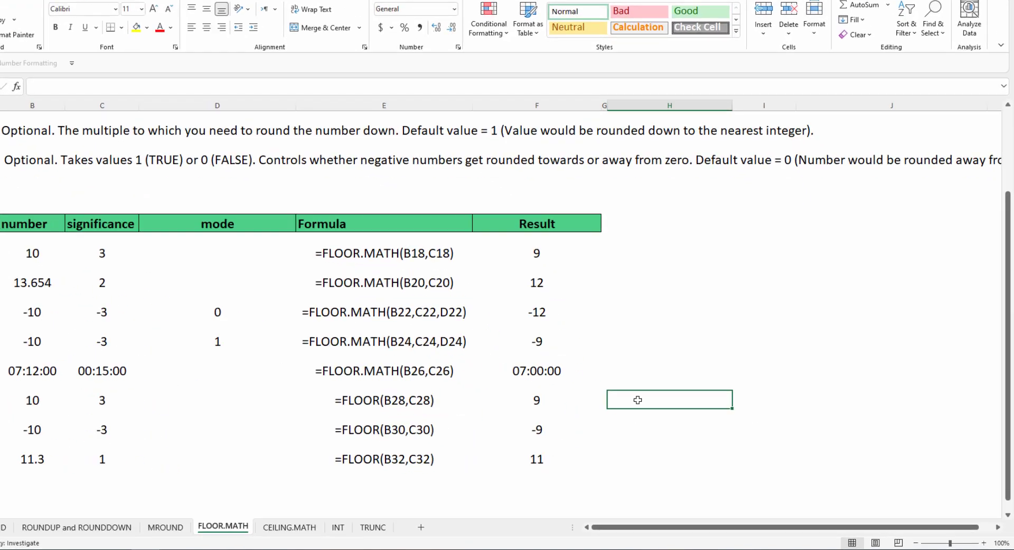
type("=flo")
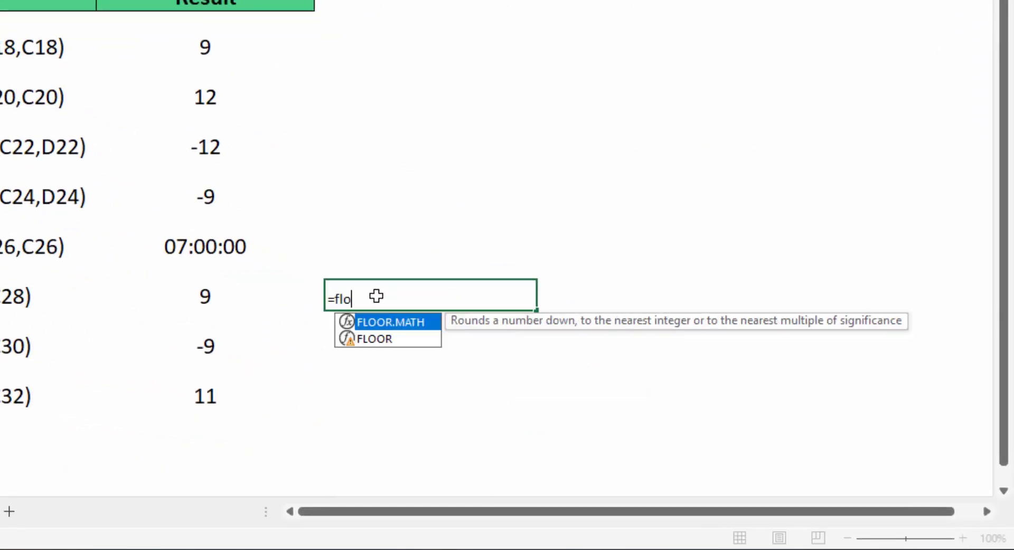
type("or")
key("Down")
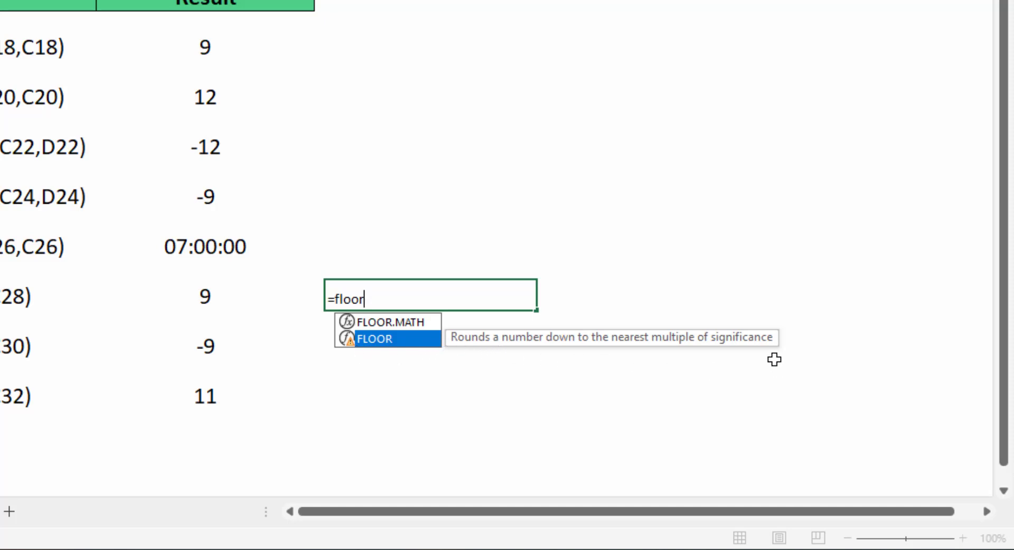
double_click(380, 340)
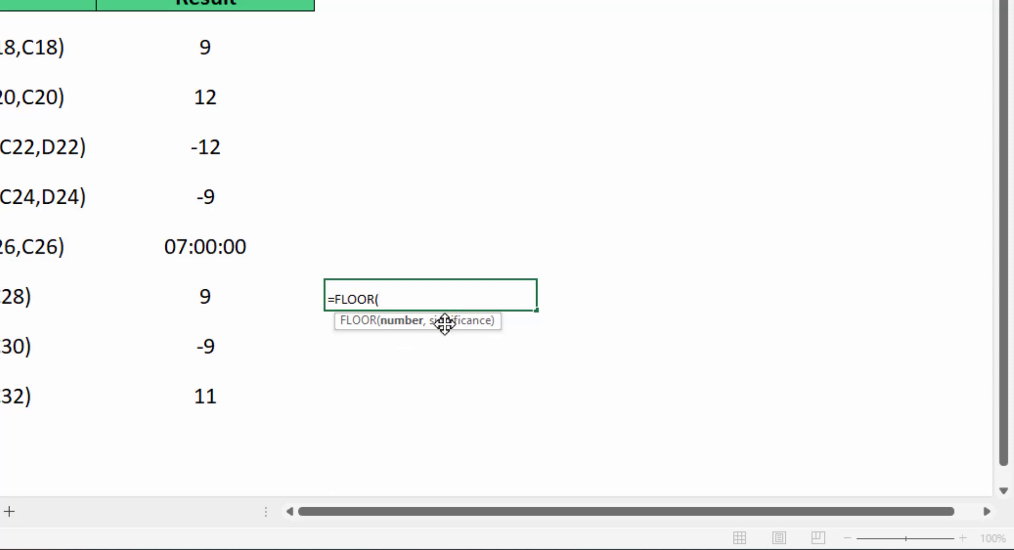
key("Escape")
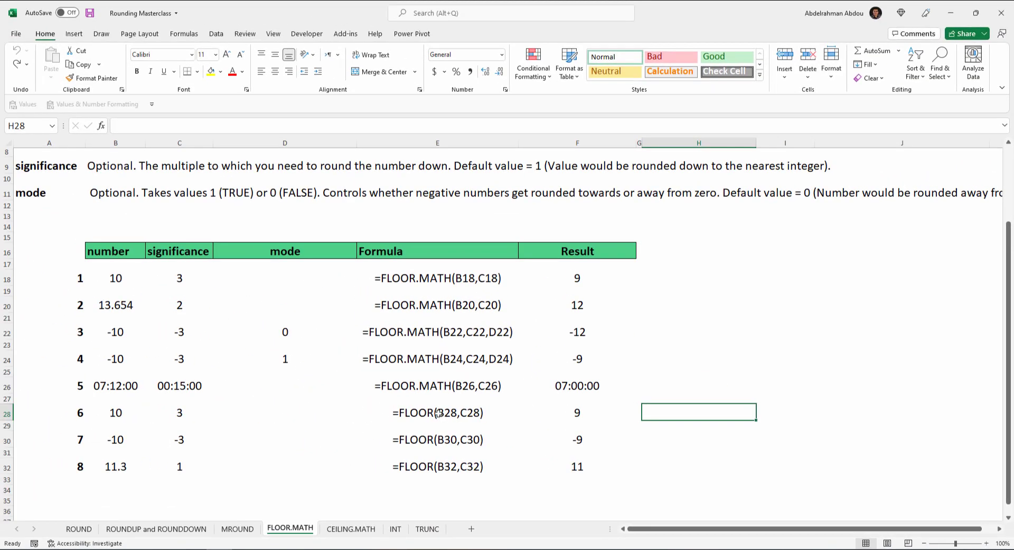
Examine the FLOOR formula and result in row 28 against the mode description in row 11
left_click(438, 414)
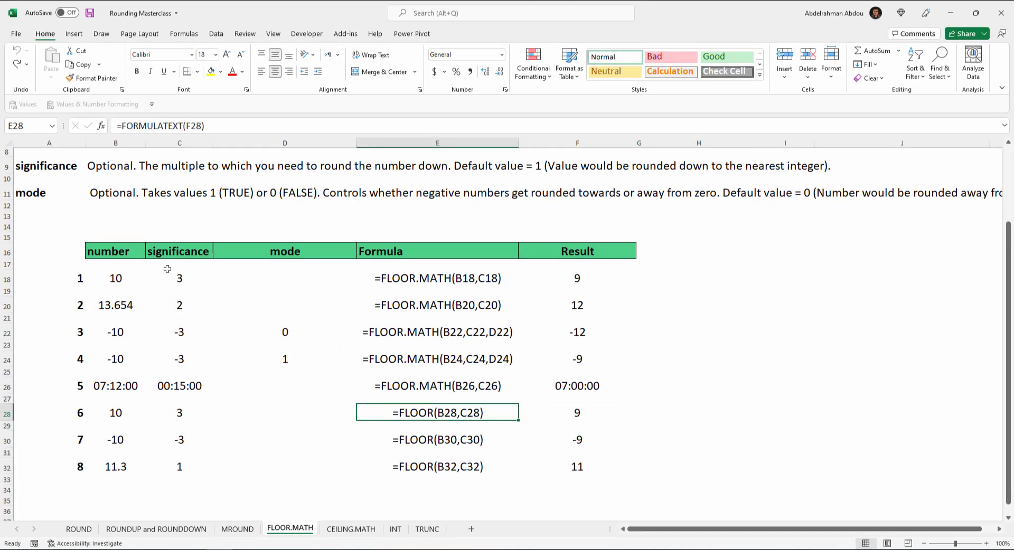
left_click(114, 206)
left_click(113, 194)
left_click(198, 204)
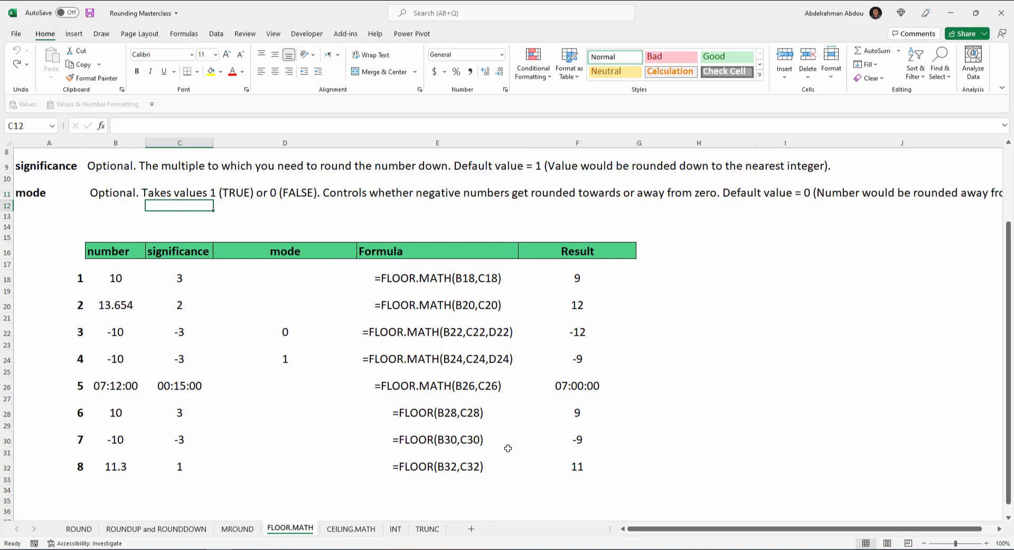
left_click(568, 415)
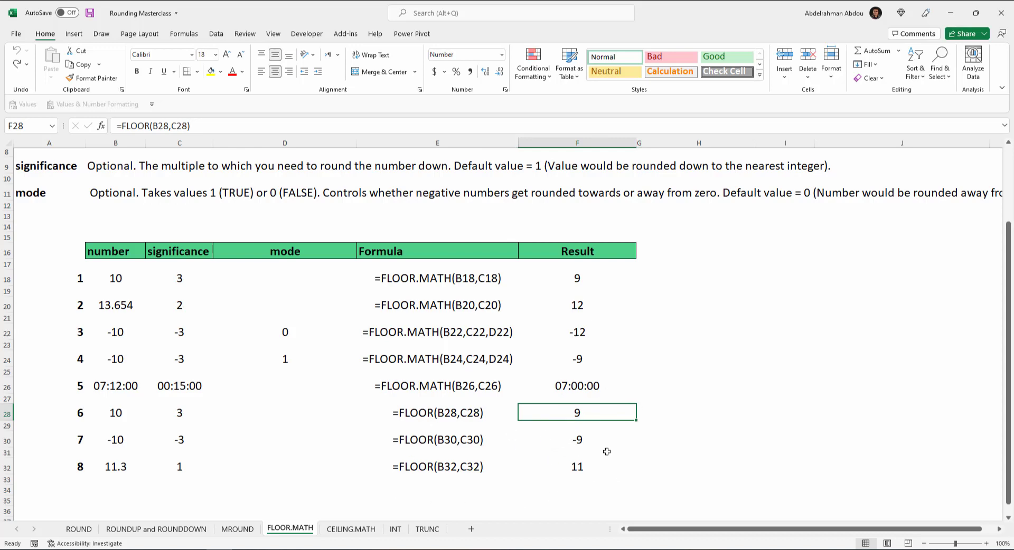
Examine the numbers, significance and formulas of the FLOOR examples in rows 30 and 32
left_click(532, 439)
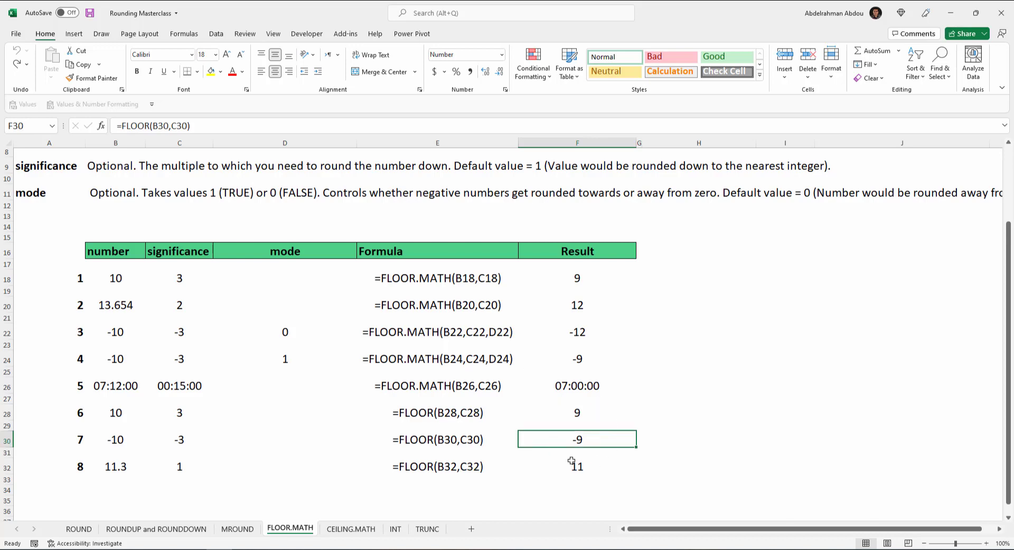
left_click(117, 443)
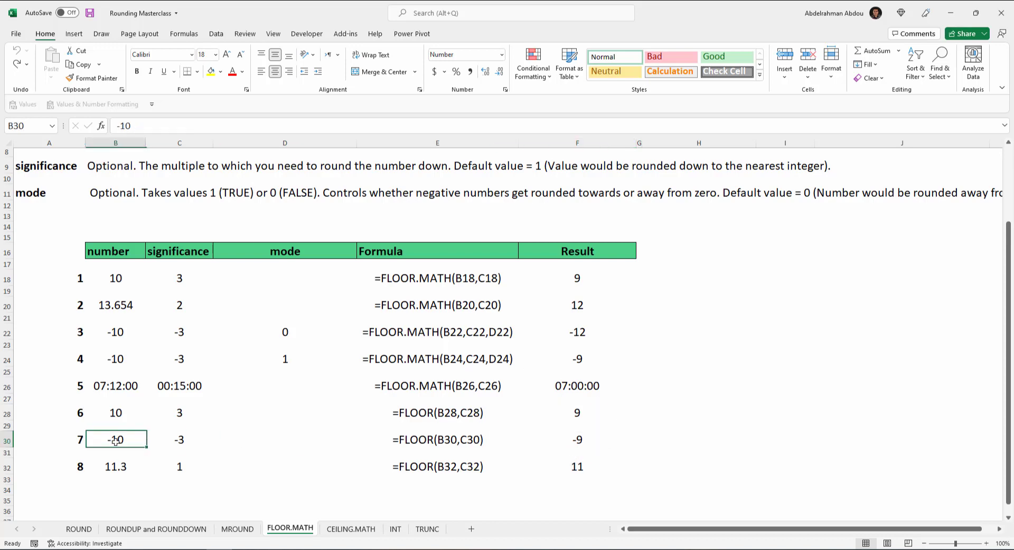
left_click(415, 440)
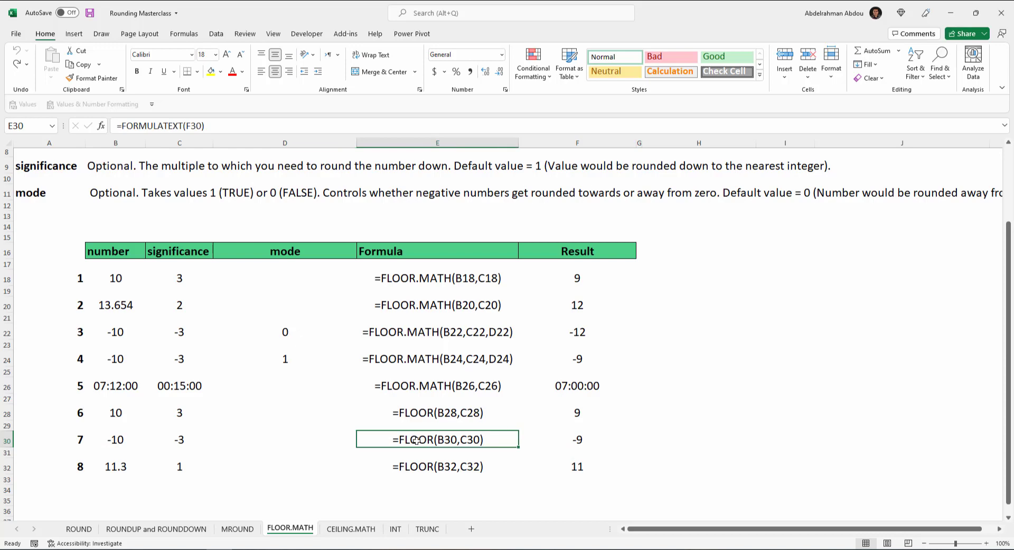
left_click(113, 445)
left_click(186, 443)
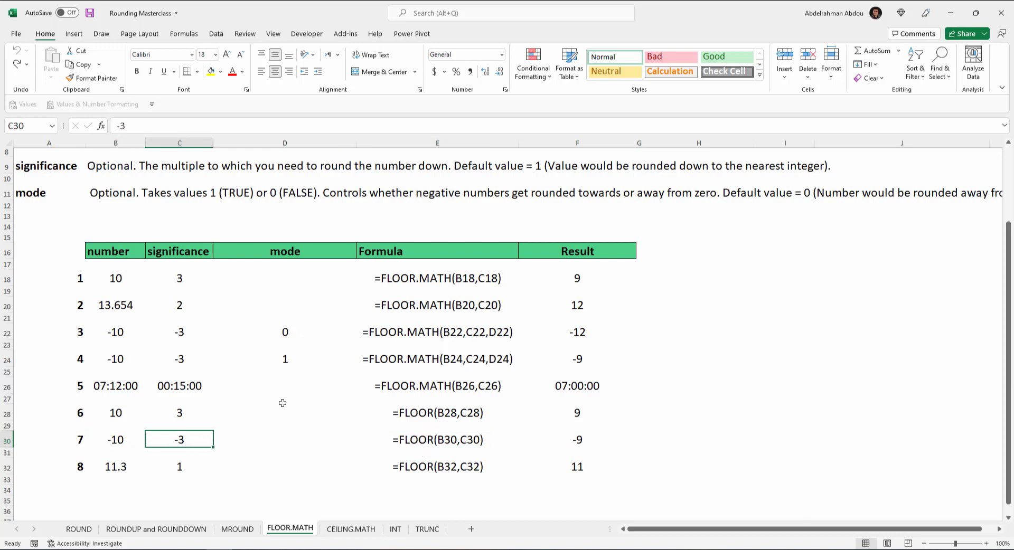
left_click(577, 438)
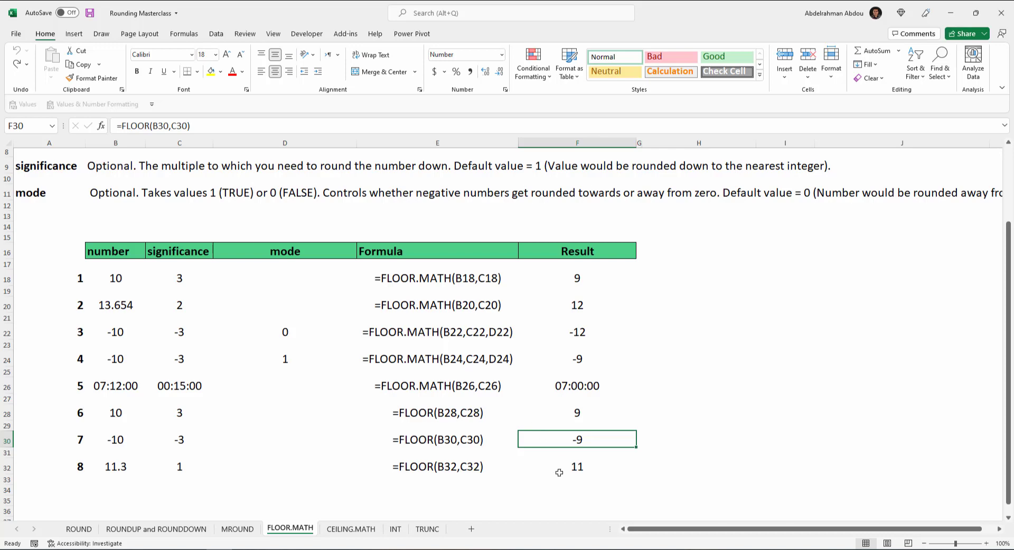
left_click(463, 473)
left_click(117, 470)
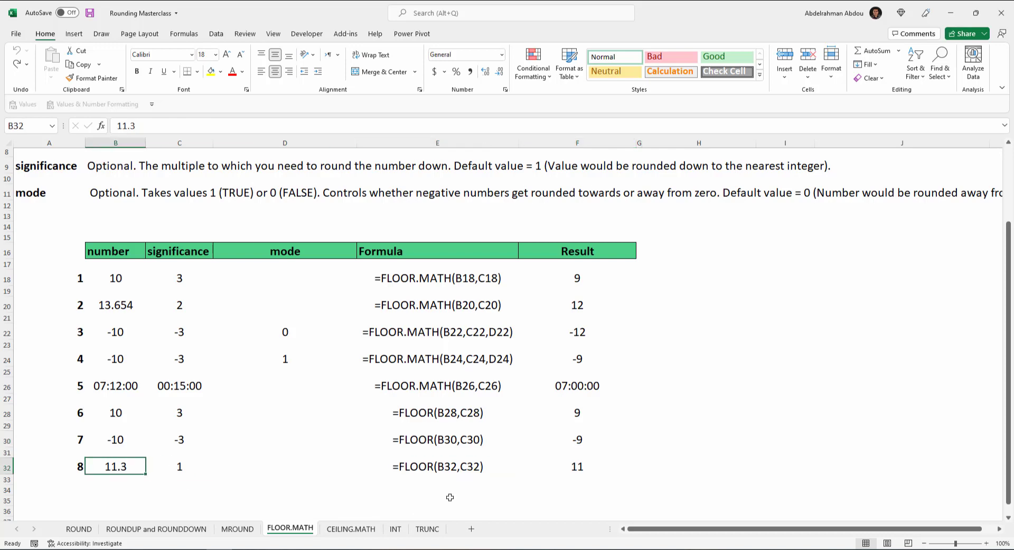
left_click(427, 469)
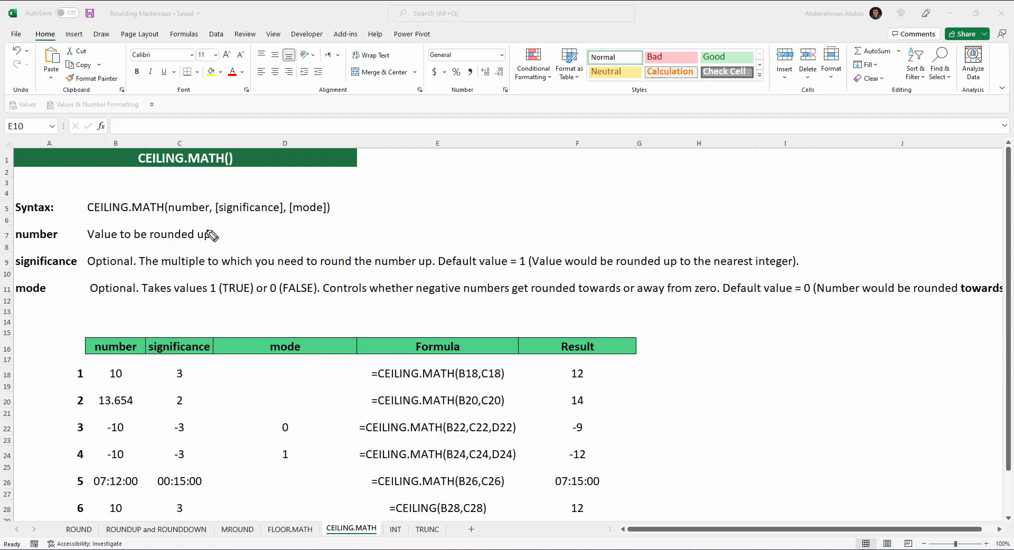
Underline the number, significance and mode arguments in the CEILING.MATH syntax line, and remove the underlines
left_click_drag(171, 216, 204, 216)
left_click_drag(228, 216, 276, 216)
left_click_drag(299, 217, 317, 216)
key("ctrl+z")
key("ctrl+z")
key("ctrl+z")
Underline the number and significance of the first CEILING.MATH example in row 18, and write 3×4 beside its result
left_click_drag(110, 381, 175, 383)
mouse_move(617, 369)
left_mouse_down()
mouse_move(617, 389)
mouse_move(669, 374)
mouse_move(661, 381)
left_mouse_up()
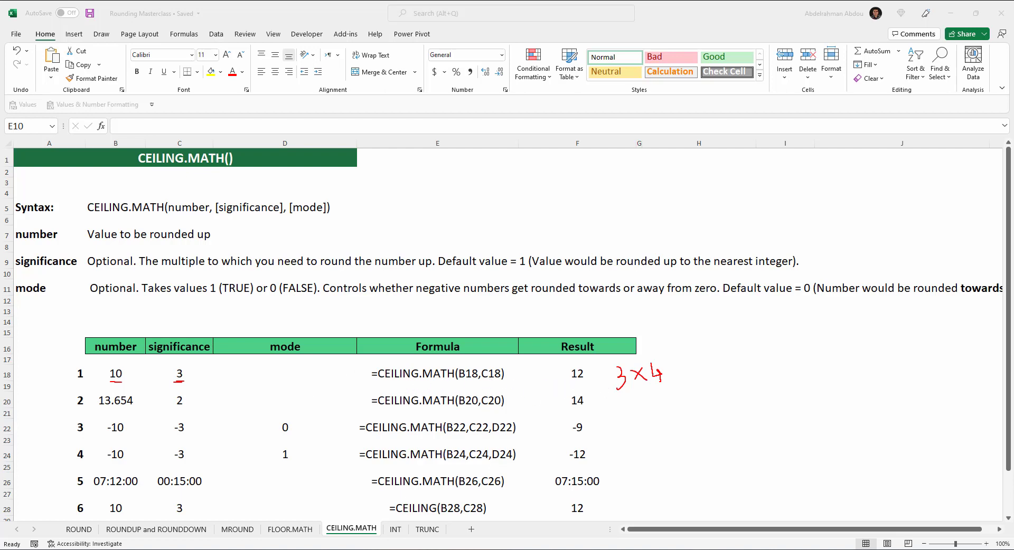
Clear the previous marks and underline the number, significance and result of the second CEILING.MATH example in row 20
key("e")
left_click_drag(101, 410, 176, 410)
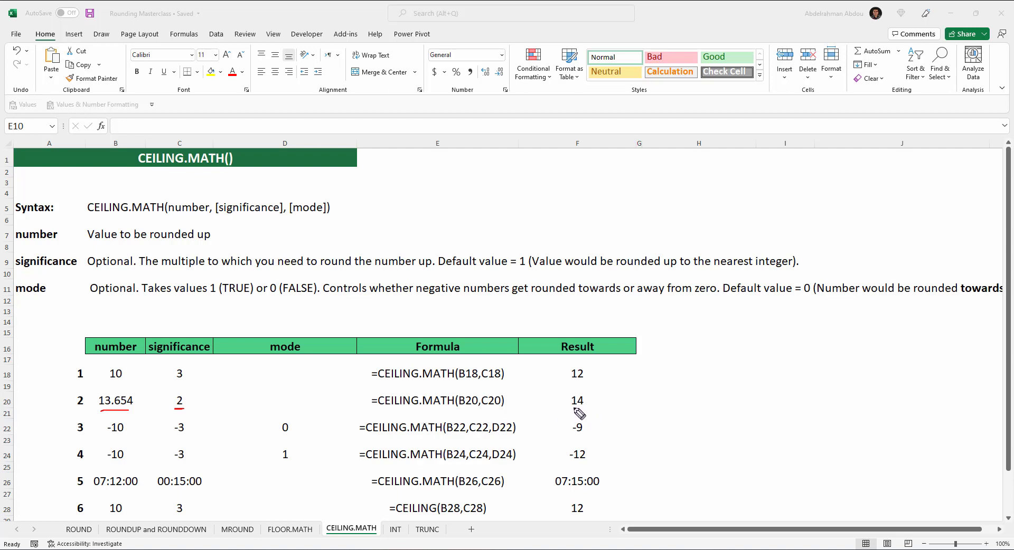
left_click_drag(570, 408, 585, 408)
Underline the number, significance, mode and result of the negative-number CEILING.MATH examples in rows 22 and 24
left_click_drag(108, 437, 185, 435)
left_click_drag(282, 435, 291, 435)
left_click_drag(565, 437, 587, 436)
left_click_drag(107, 463, 184, 465)
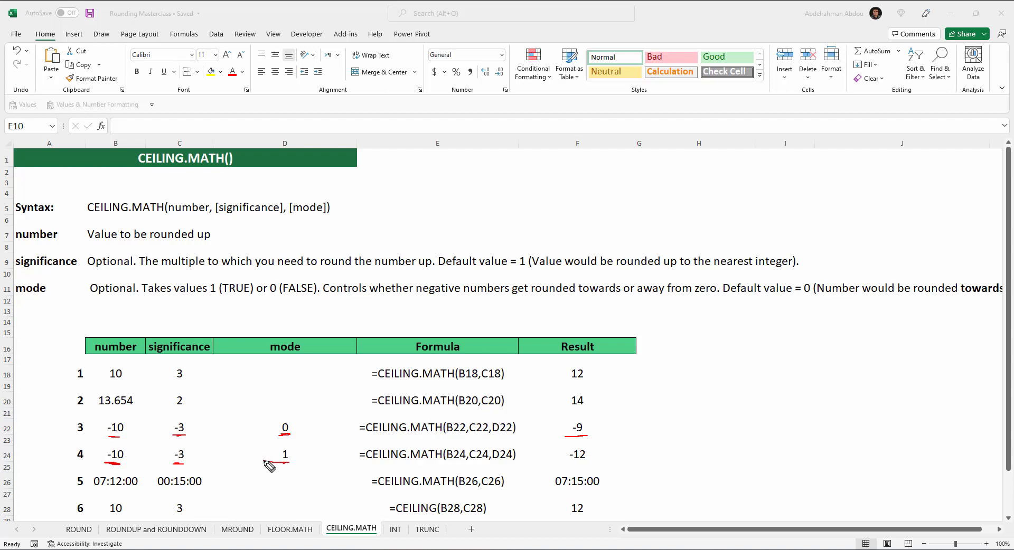
left_click_drag(264, 461, 290, 463)
left_click_drag(566, 462, 586, 461)
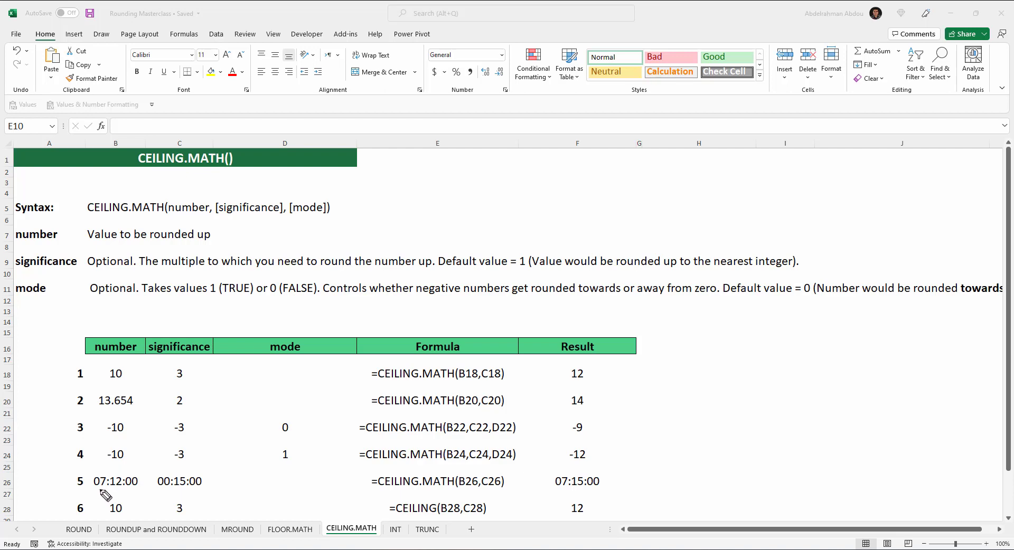
Underline the time value, significance and result of the CEILING.MATH example in row 26, and leave drawing mode
left_click_drag(95, 490, 201, 490)
left_click_drag(556, 490, 603, 489)
key("Escape")
Underline the CEILING function name in row 28 and the results in rows 28 and 30, and clear the marks
scroll(285, 369, "down", 3)
left_click(238, 386)
left_click(133, 412)
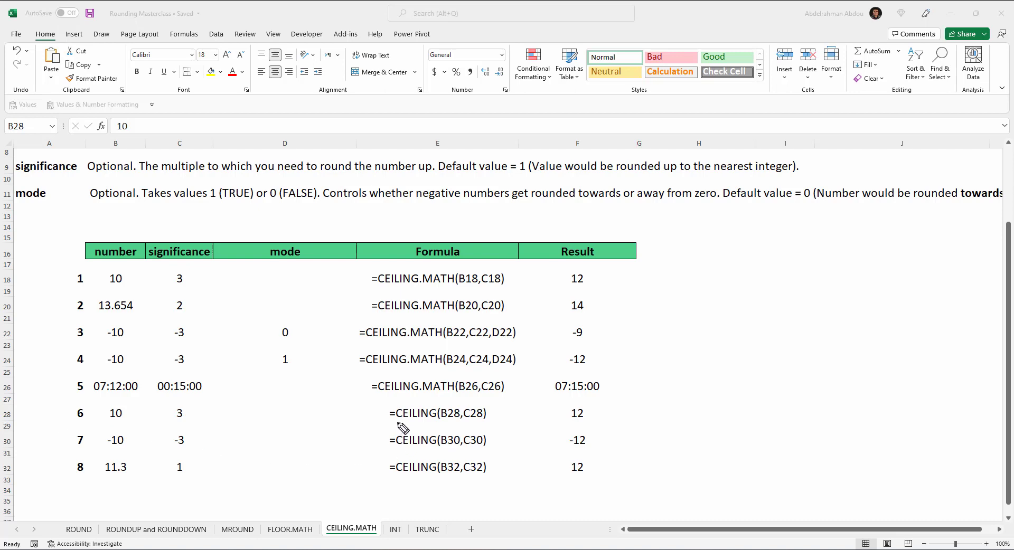
left_click_drag(397, 422, 430, 423)
mouse_move(563, 421)
left_mouse_down()
mouse_move(583, 419)
mouse_move(569, 423)
left_mouse_up()
left_click_drag(560, 449, 583, 449)
key("e")
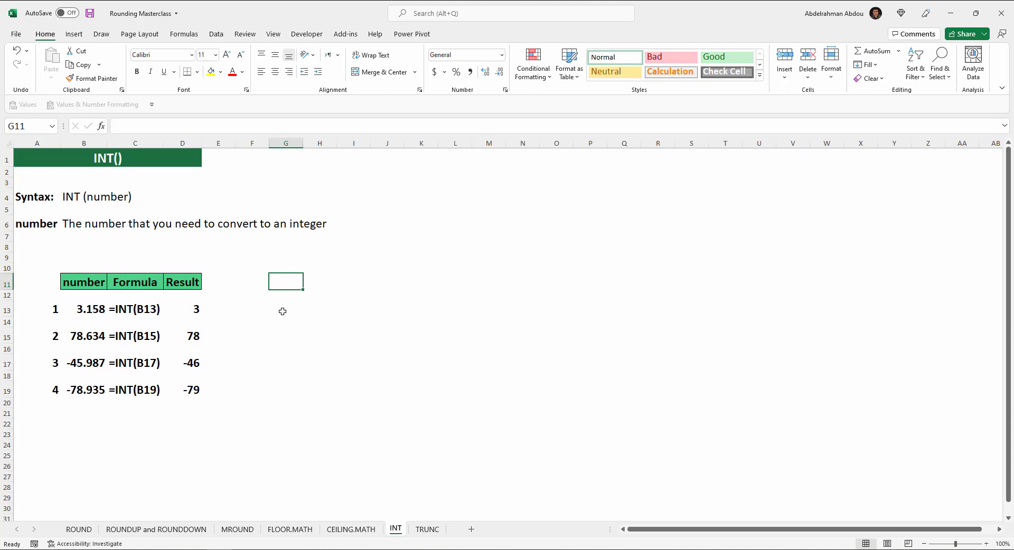
Underline the numbers and results of the positive INT examples in rows 13 and 15, plus the formula in row 13
left_click(218, 304)
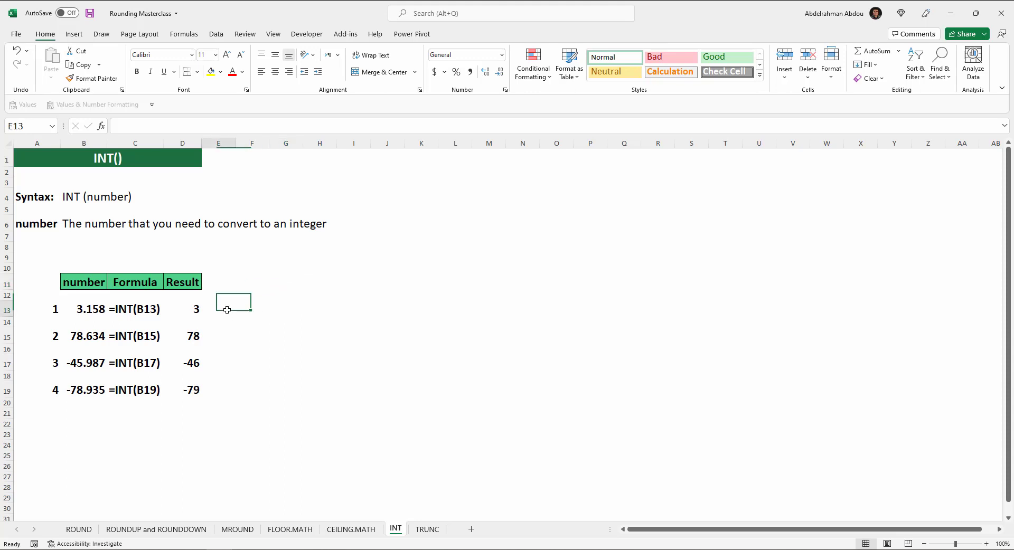
left_click(264, 306)
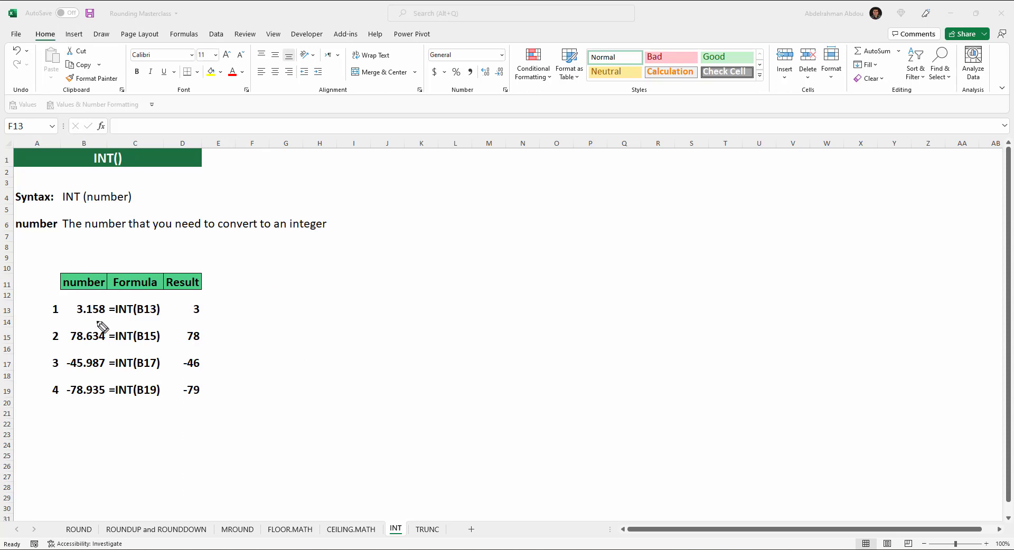
left_click_drag(78, 318, 105, 318)
left_click_drag(121, 317, 201, 315)
left_click_drag(72, 343, 104, 343)
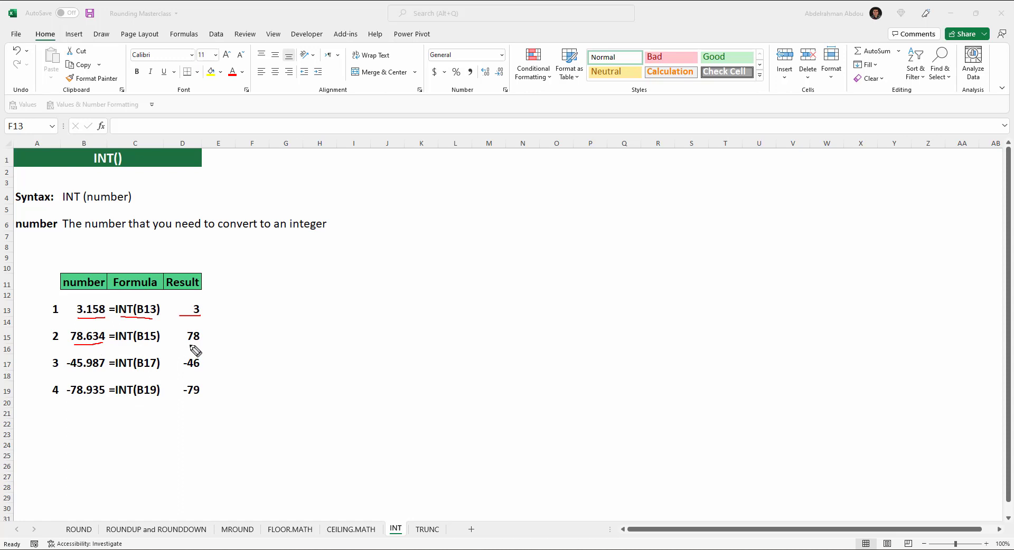
left_click_drag(186, 345, 197, 344)
Underline the numbers and results of the negative INT examples in rows 17 and 19, and leave drawing mode
left_click_drag(71, 375, 100, 375)
left_click_drag(183, 370, 193, 372)
left_click_drag(70, 401, 102, 401)
left_click_drag(183, 400, 194, 400)
key("Escape")
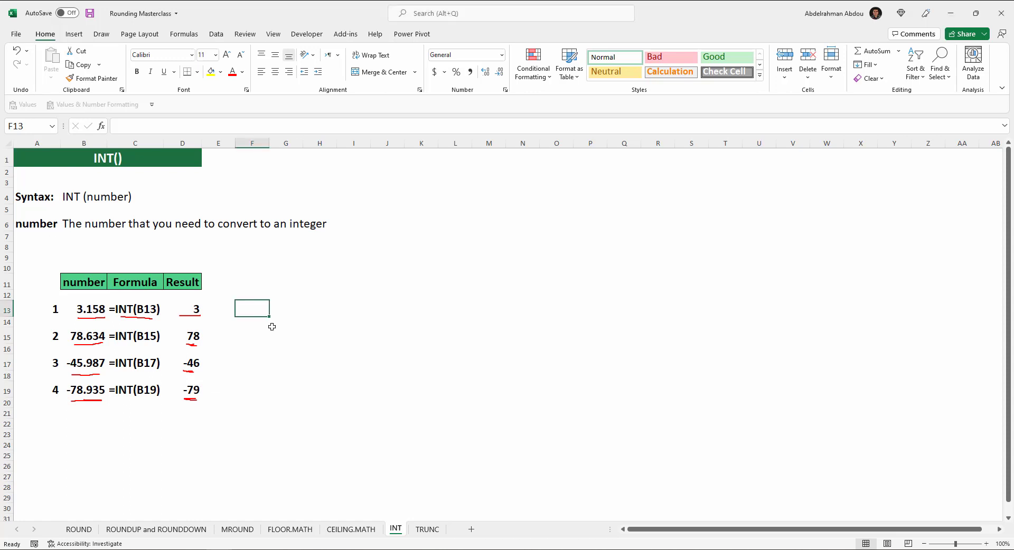
Enter the formula =ROUNDDOWN(B13,0) in F13 beside the first INT result
type("=rou")
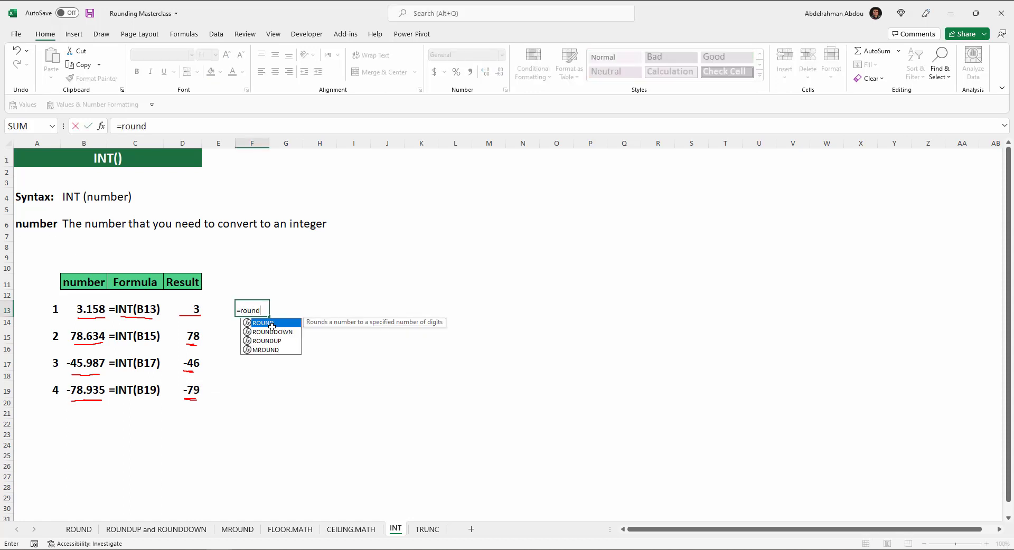
type("nd")
key("Down")
key("Tab")
key("Left")
key("Left")
key("Left")
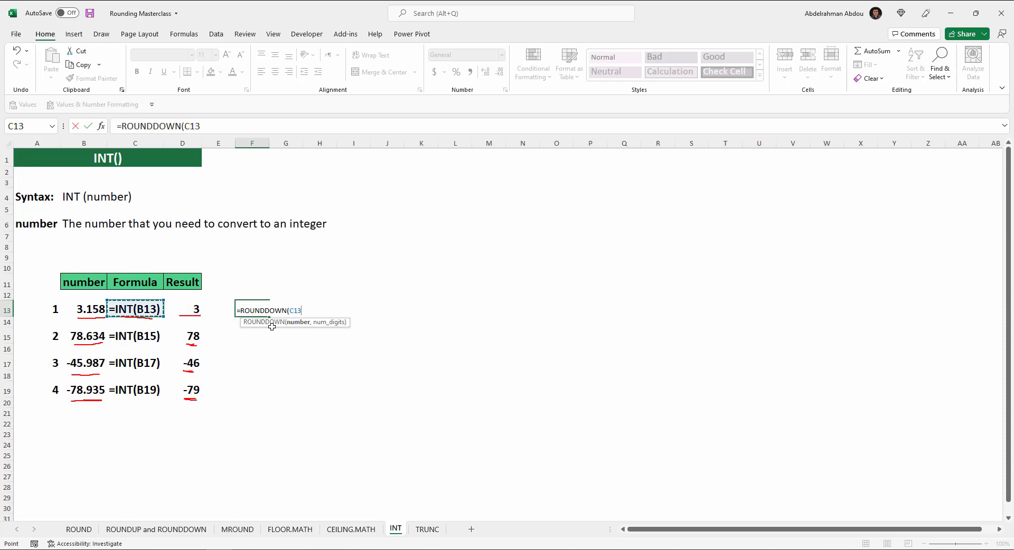
key("Left")
type(",")
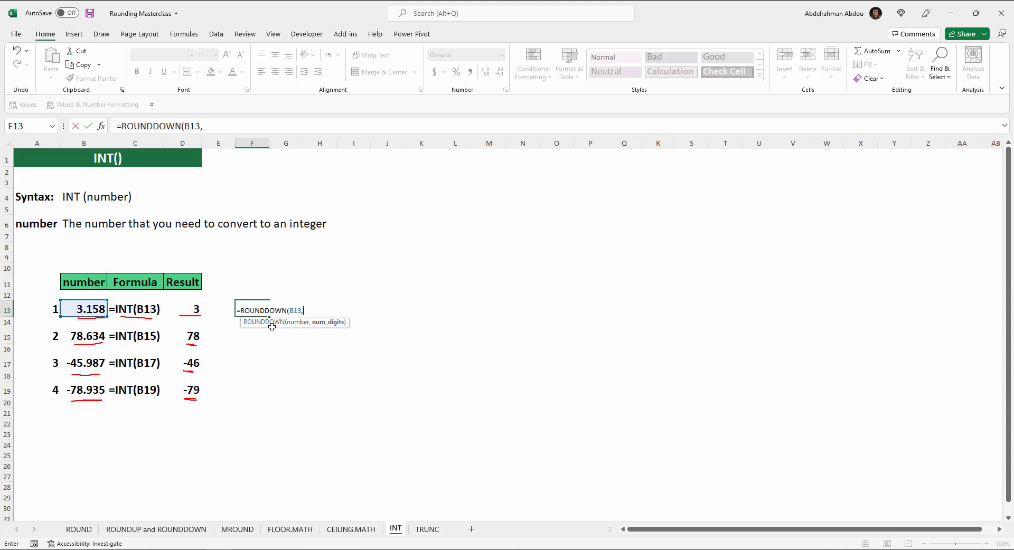
type("0)")
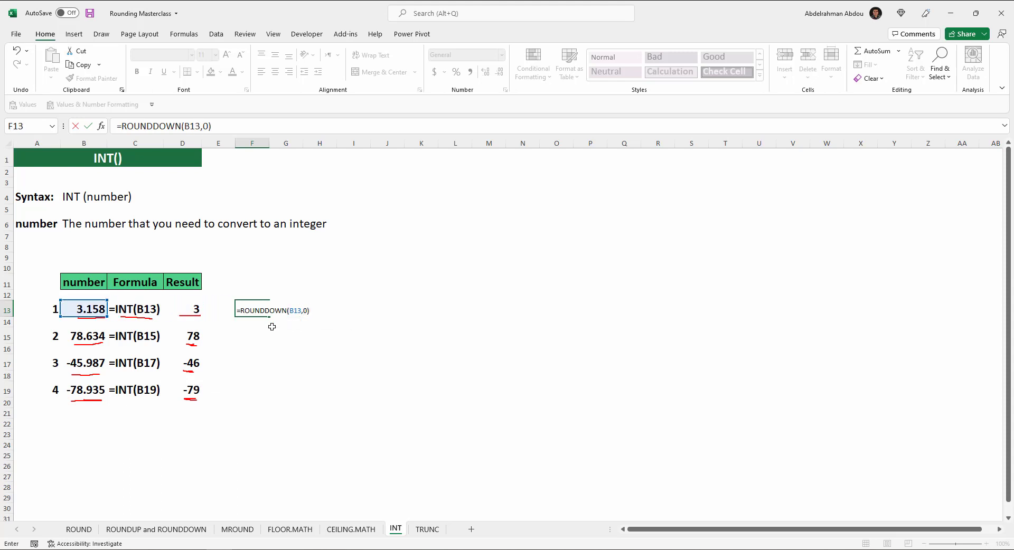
key("Return")
Copy the formatting of D13 to F13, and copy the ROUNDDOWN formula from F13 to F15
left_click(189, 312)
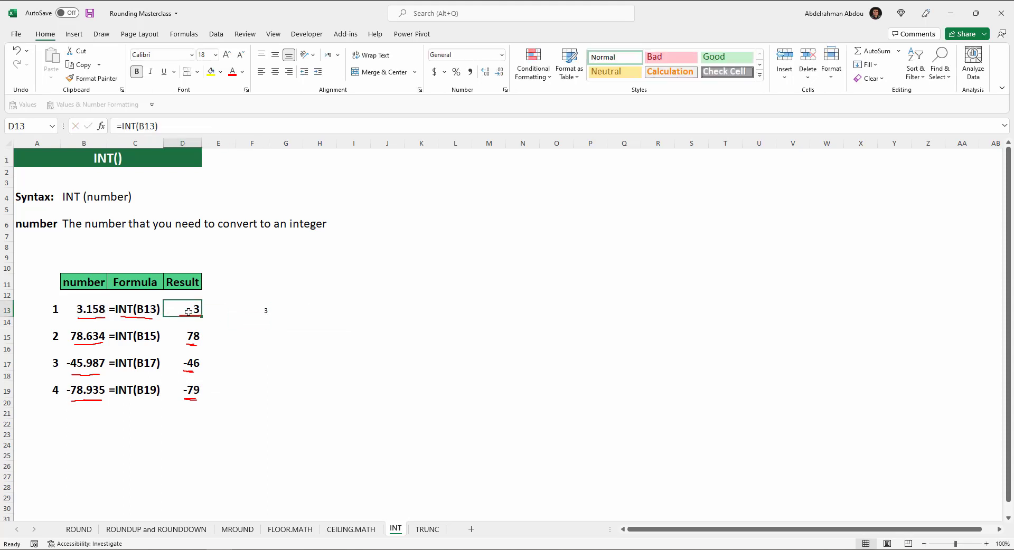
left_click(92, 79)
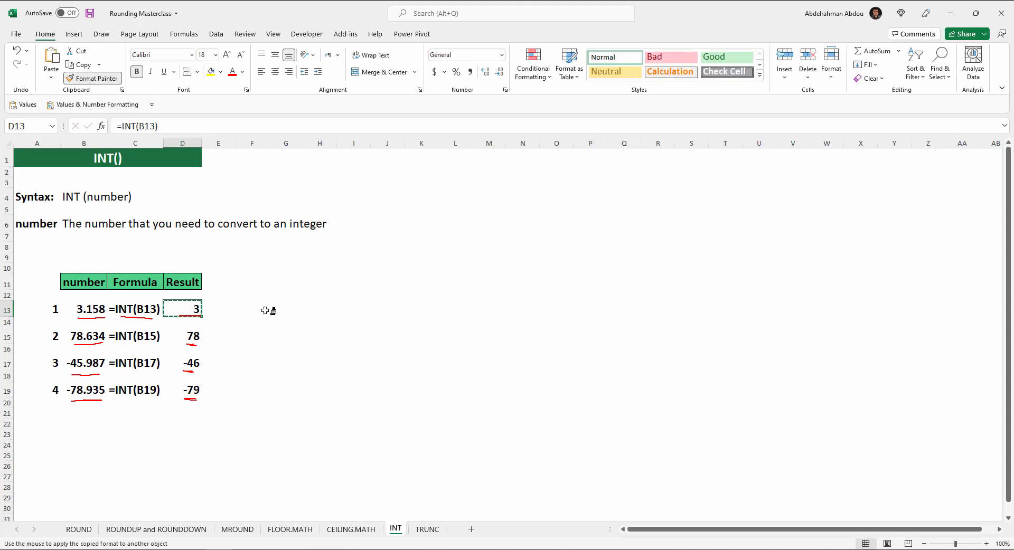
left_click(256, 312)
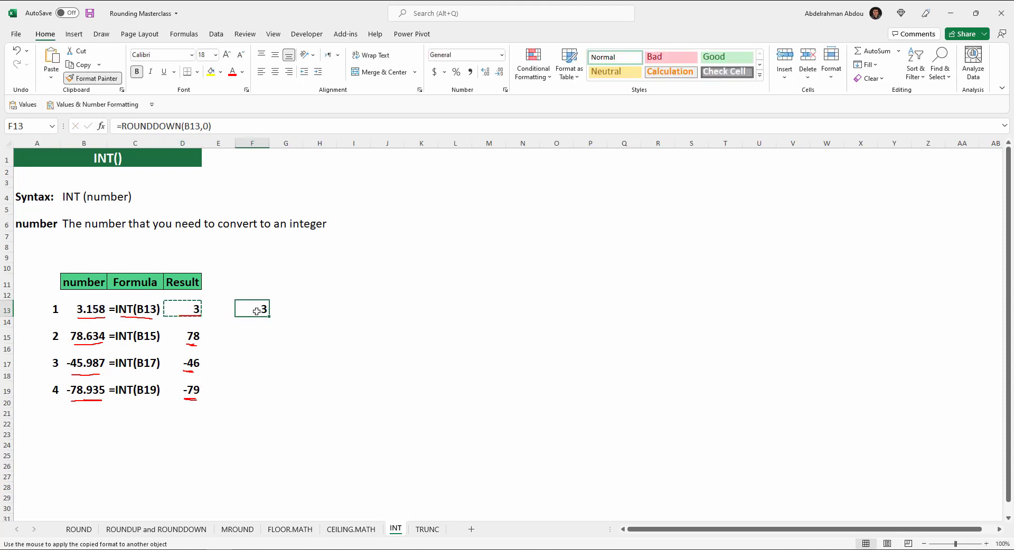
key("ctrl+c")
left_click(260, 338)
key("Return")
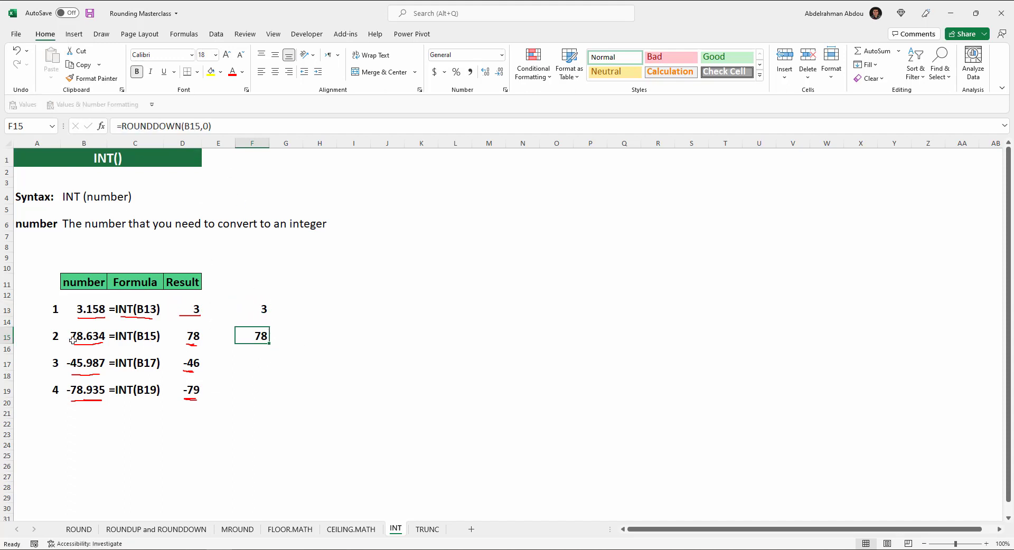
Enter the formula =ROUNDUP(B17,0) in F17 beside the third INT result
left_click(253, 364)
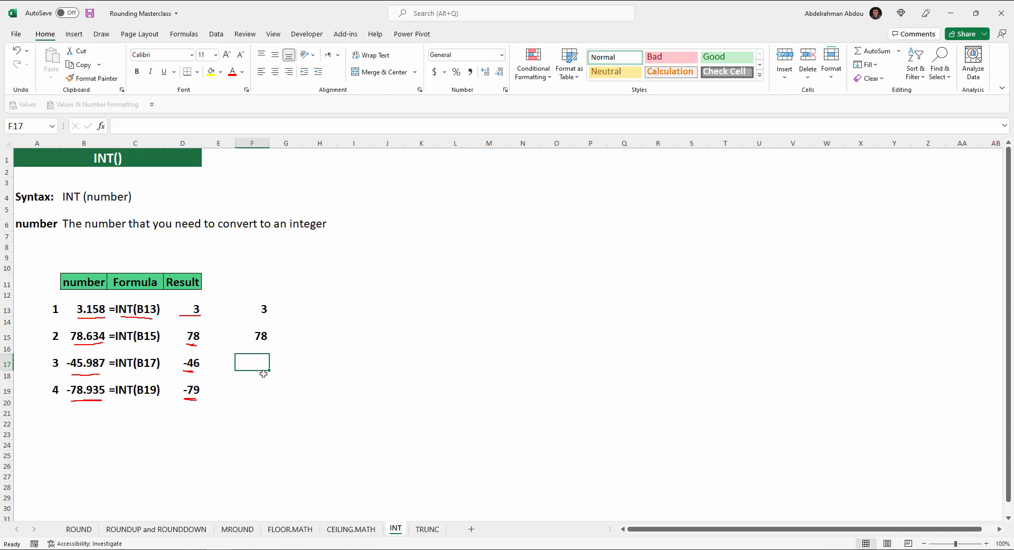
type("=round")
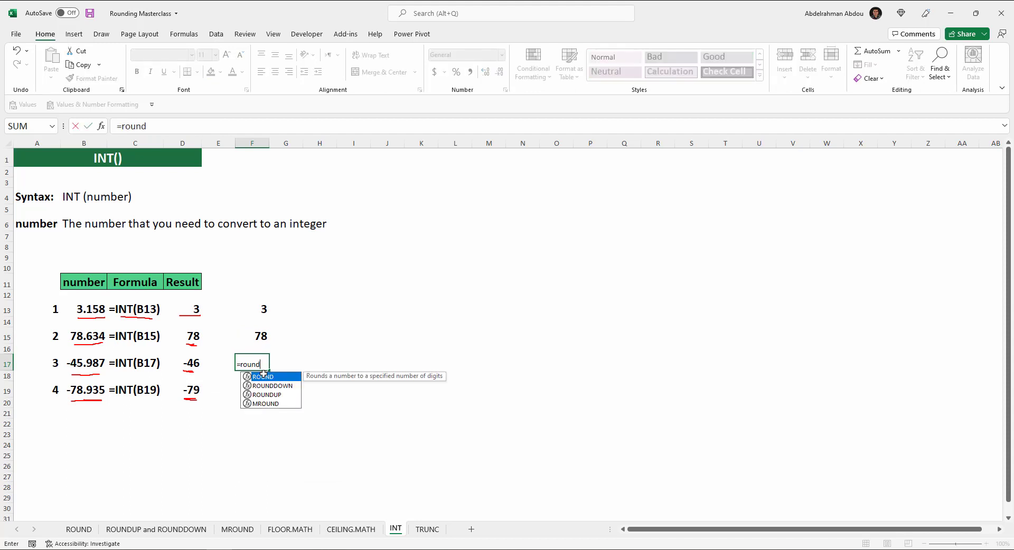
key("Down")
key("Down")
key("Tab")
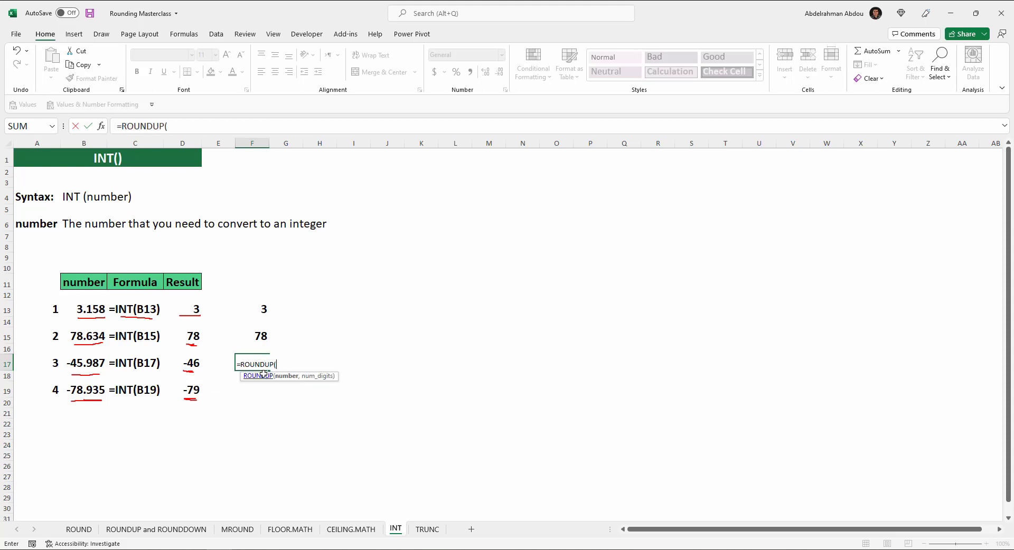
left_click(87, 364)
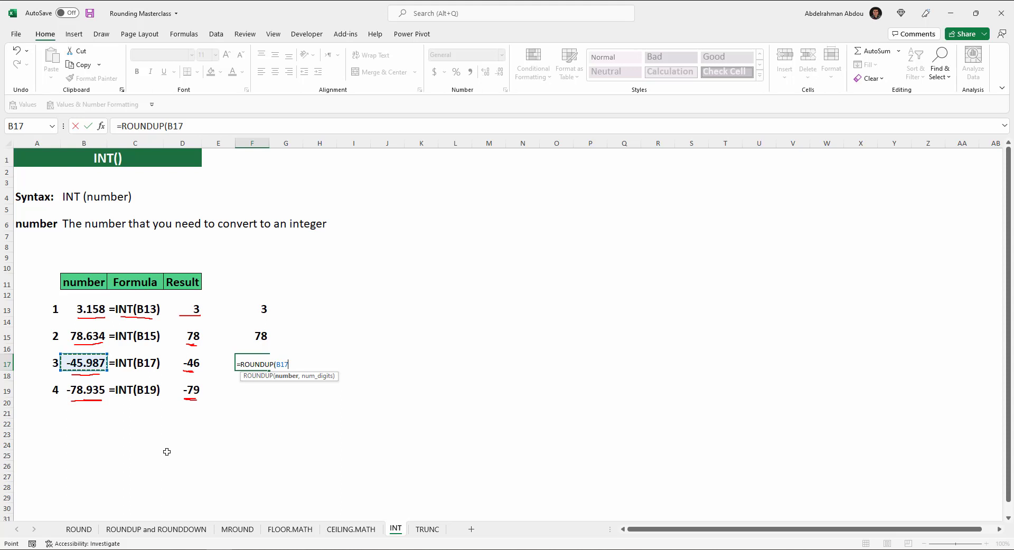
type(",0)")
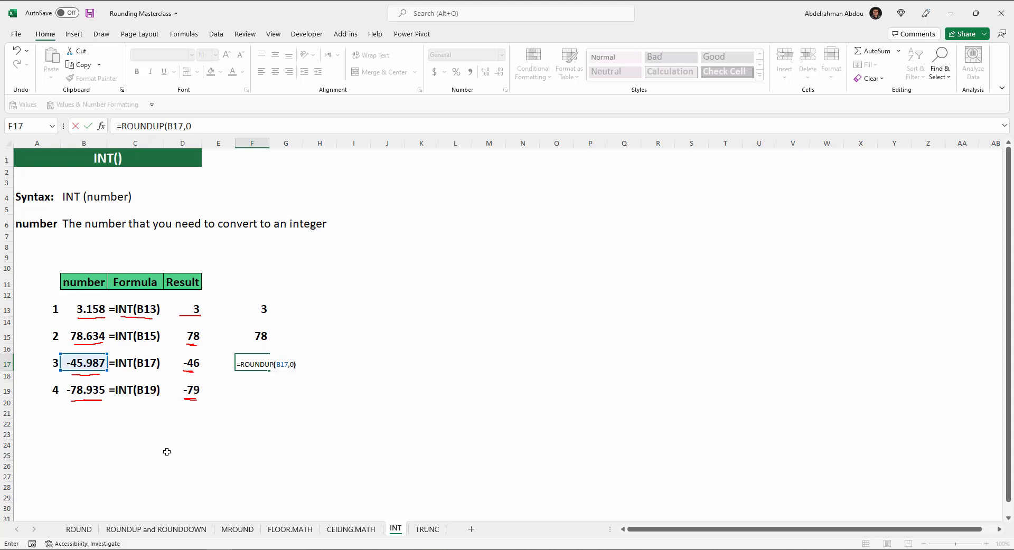
key("Return")
Copy the formatting of F15 to F17, and copy the ROUNDUP formula from F17 to F19
left_click(252, 337)
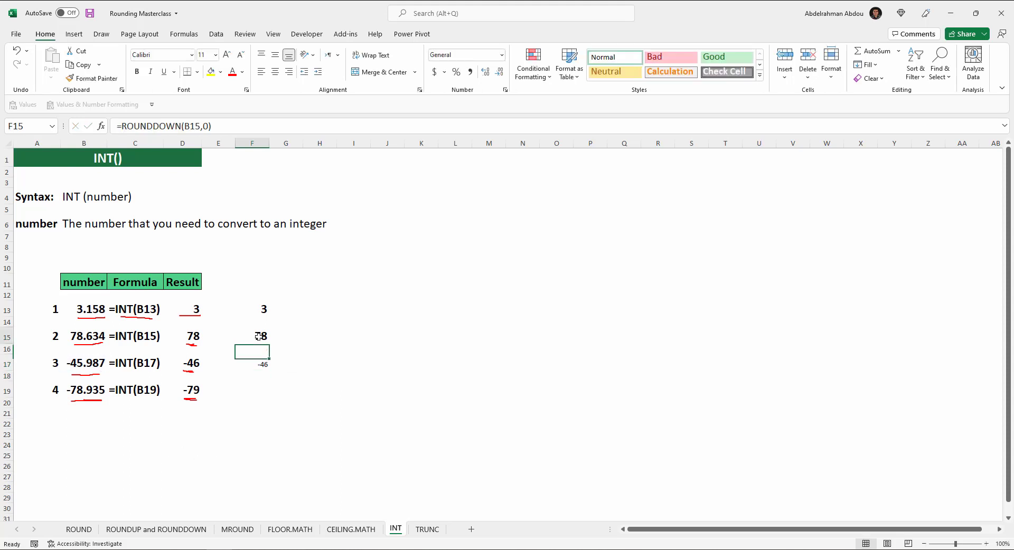
left_click(92, 78)
left_click(250, 368)
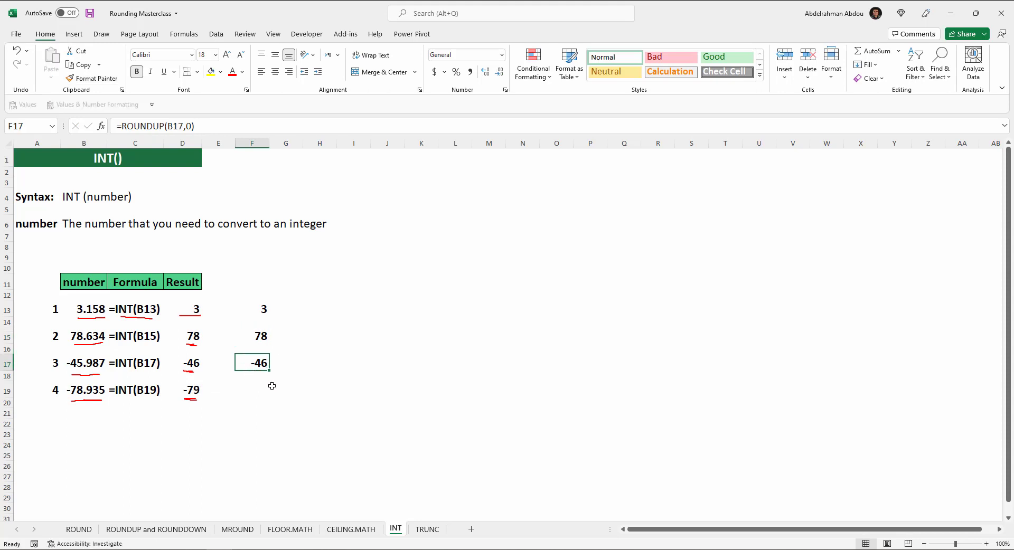
key("ctrl+c")
left_click(253, 392)
key("ctrl+v")
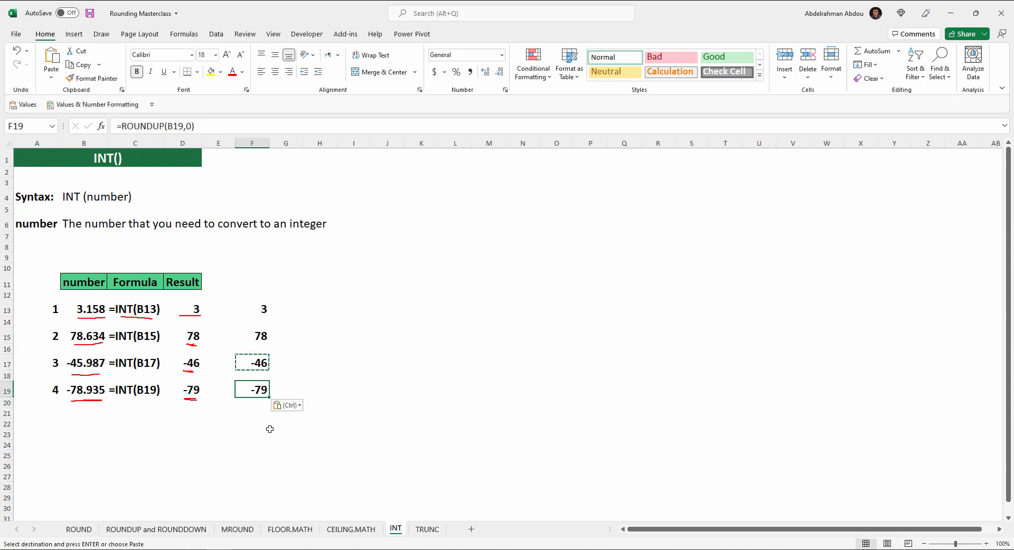
key("Escape")
key("Up")
key("Up")
key("Up")
key("Up")
key("Up")
key("Up")
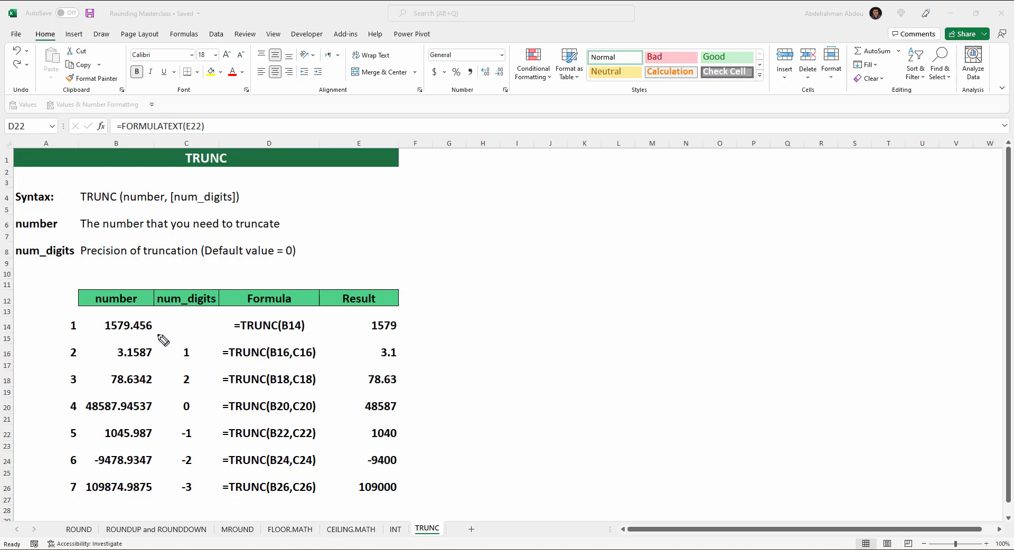
Cross out the decimals of the TRUNC number in row 14, underline its result, and underline the number, num_digits and result in row 16
mouse_move(149, 317)
left_mouse_down()
mouse_move(134, 334)
mouse_move(152, 333)
left_mouse_up()
left_click_drag(397, 333, 371, 335)
left_click_drag(114, 364, 154, 363)
left_click_drag(180, 362, 194, 362)
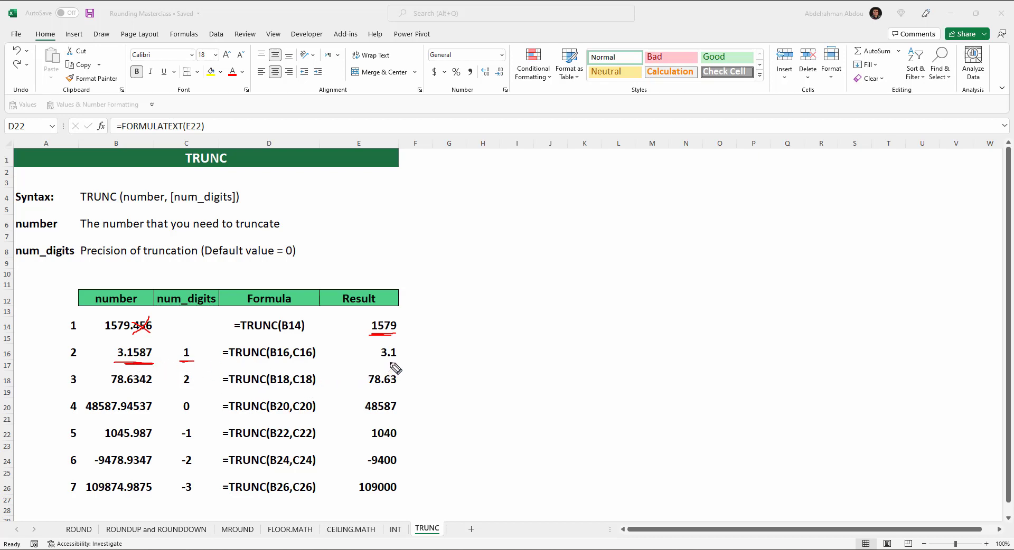
left_click_drag(399, 361, 386, 361)
Underline num_digits and strike through the last two decimals of the TRUNC number in row 18, and clear all marks
left_click_drag(182, 391, 194, 389)
left_click_drag(143, 386, 153, 374)
key("e")
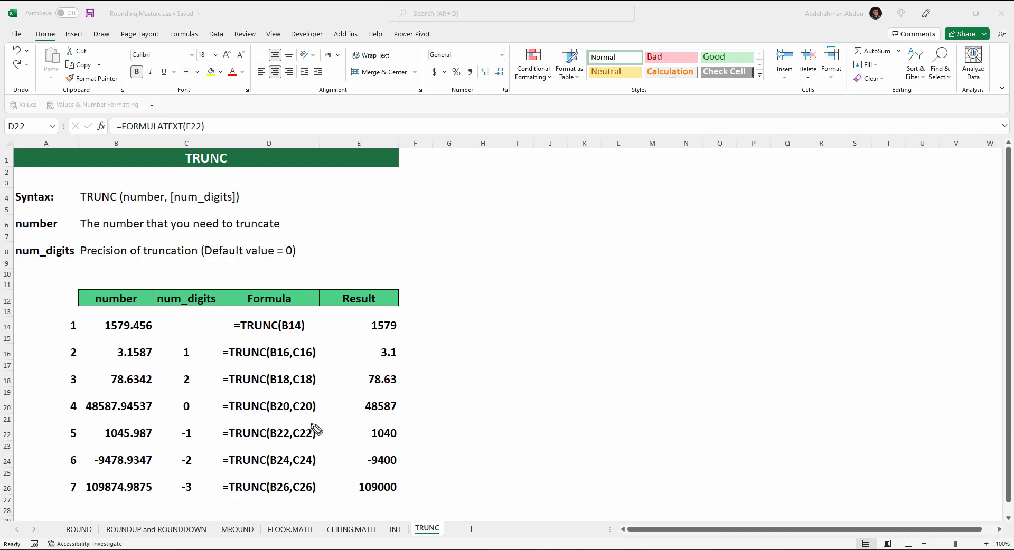
Mark the num_digits, decimals and result of the TRUNC example in row 20, and clear the marks
left_click_drag(182, 411, 189, 411)
mouse_move(151, 399)
left_mouse_down()
mouse_move(127, 415)
mouse_move(152, 412)
left_mouse_up()
left_click_drag(395, 416, 356, 416)
key("Escape")
Underline num_digits and the result of the TRUNC example in row 22, and draw a leftward arrow under its number's integer part
left_click_drag(185, 443, 191, 442)
left_click_drag(127, 441, 104, 441)
left_click_drag(128, 428, 128, 440)
left_click_drag(365, 441, 397, 439)
In TRUNC row 24, underline num_digits and the result, cross out the decimals, and strike the last two integer digits, writing 0 above
left_click_drag(183, 469, 192, 469)
mouse_move(153, 422)
left_mouse_down()
mouse_move(138, 446)
mouse_move(143, 431)
mouse_move(148, 468)
left_mouse_up()
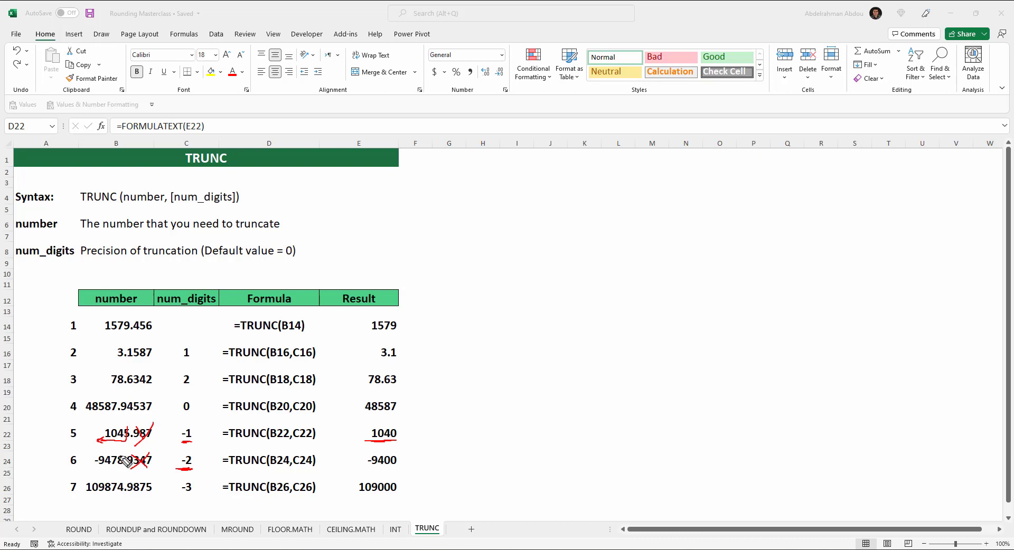
left_click_drag(126, 451, 114, 471)
left_click_drag(112, 445, 111, 445)
left_click_drag(369, 469, 391, 472)
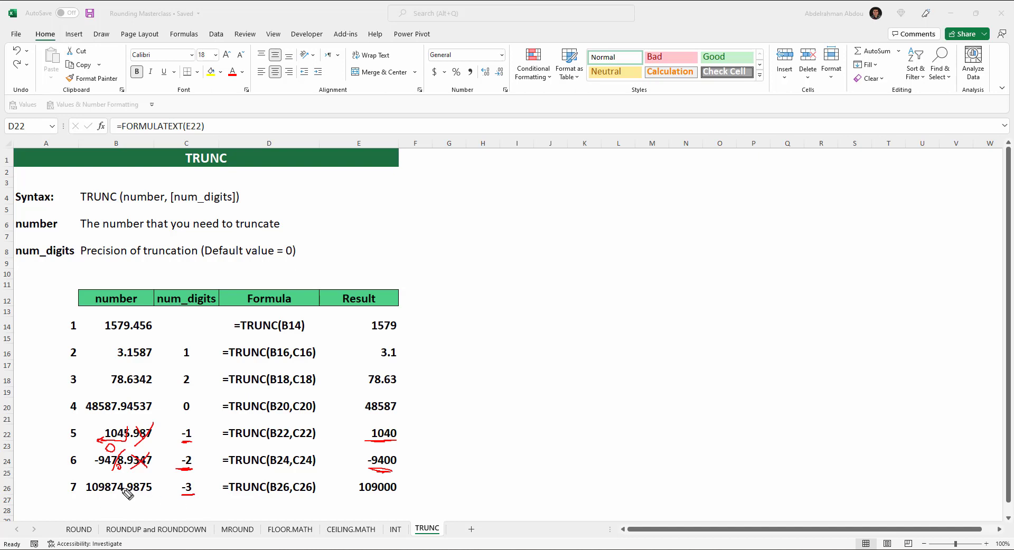
Cross out the decimals and last three integer digits of the TRUNC number in row 26, and underline its result
left_click_drag(128, 480, 114, 492)
mouse_move(157, 477)
left_mouse_down()
mouse_move(129, 496)
mouse_move(154, 502)
left_mouse_up()
left_click_drag(407, 493, 393, 497)
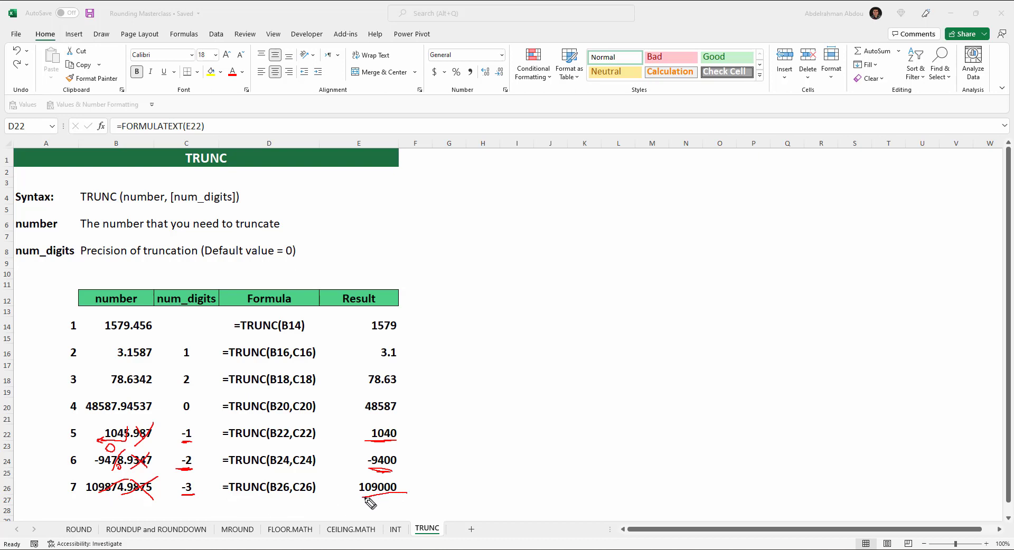